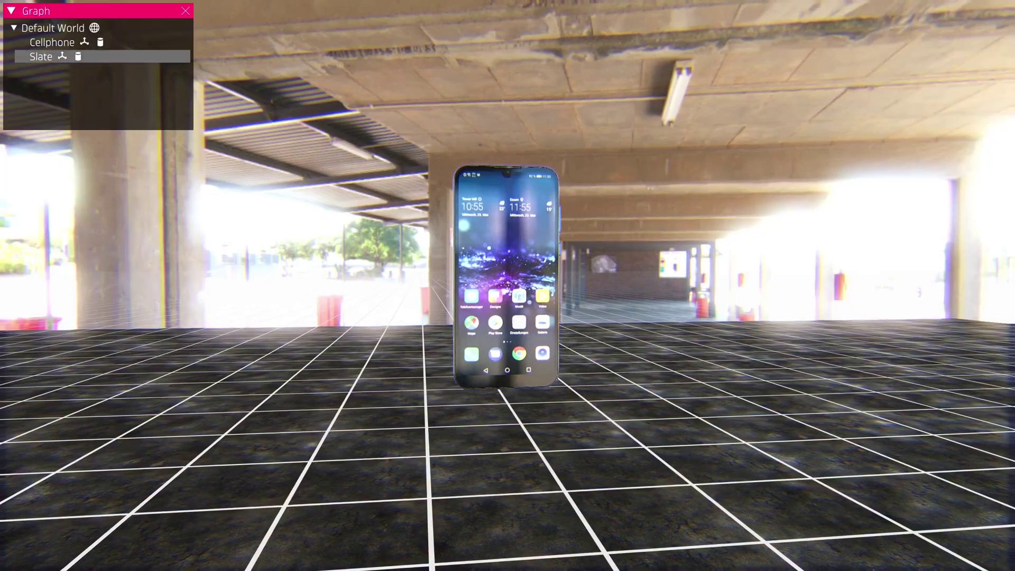
# Rename the Cellphone object to "Android Phone!!@!!" and focus the view on it
pyautogui.click(51, 43)
pyautogui.rightClick(63, 45)
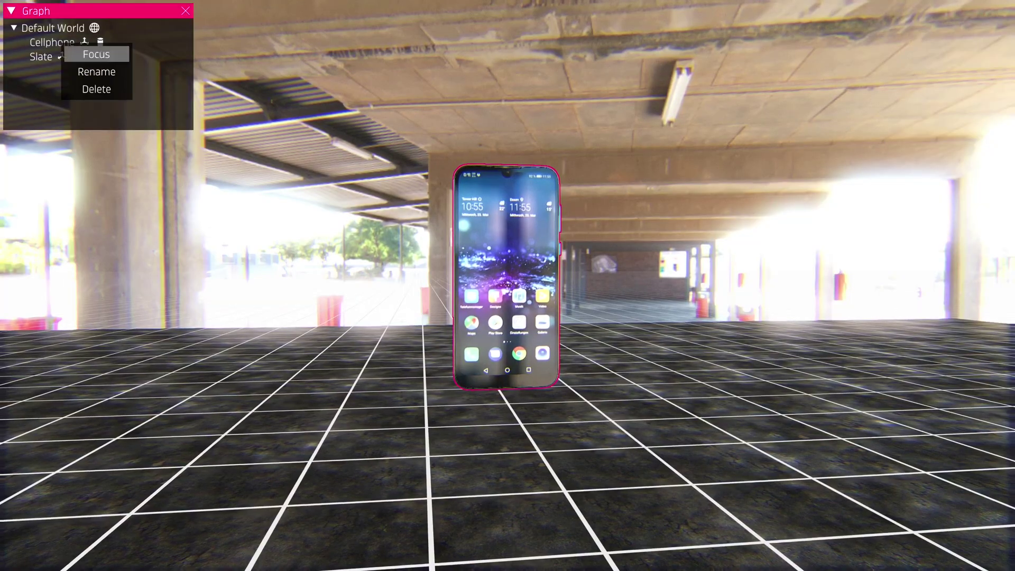
pyautogui.click(96, 72)
pyautogui.moveTo(441, 264); pyautogui.dragTo(485, 264)
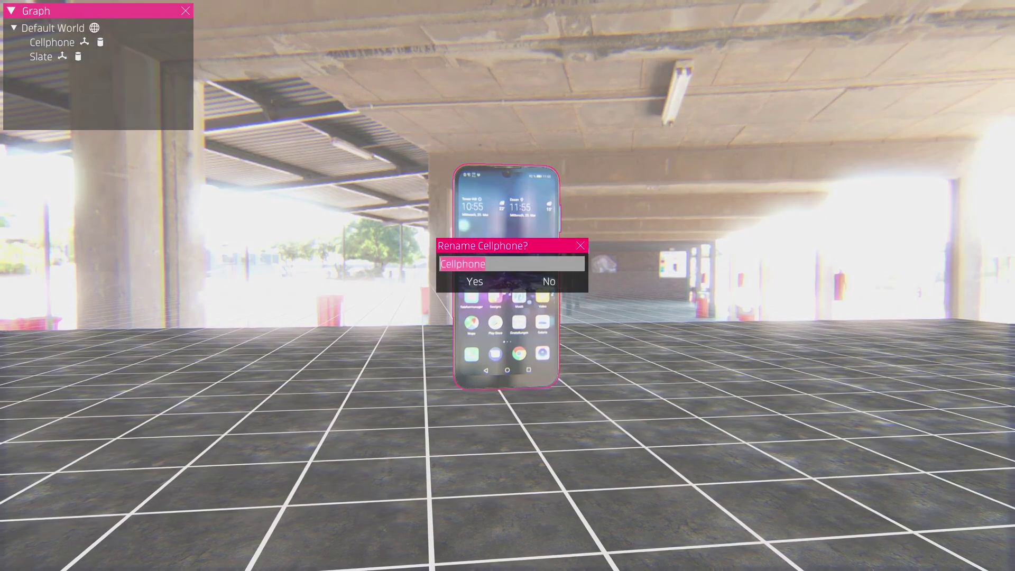
pyautogui.write('Android Phone!!@!!')
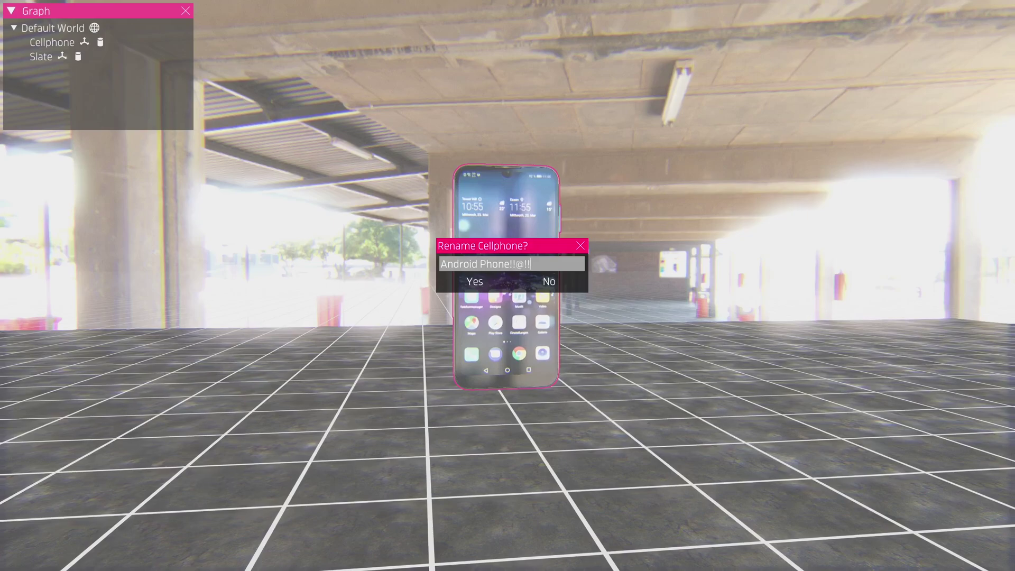
pyautogui.press('Return')
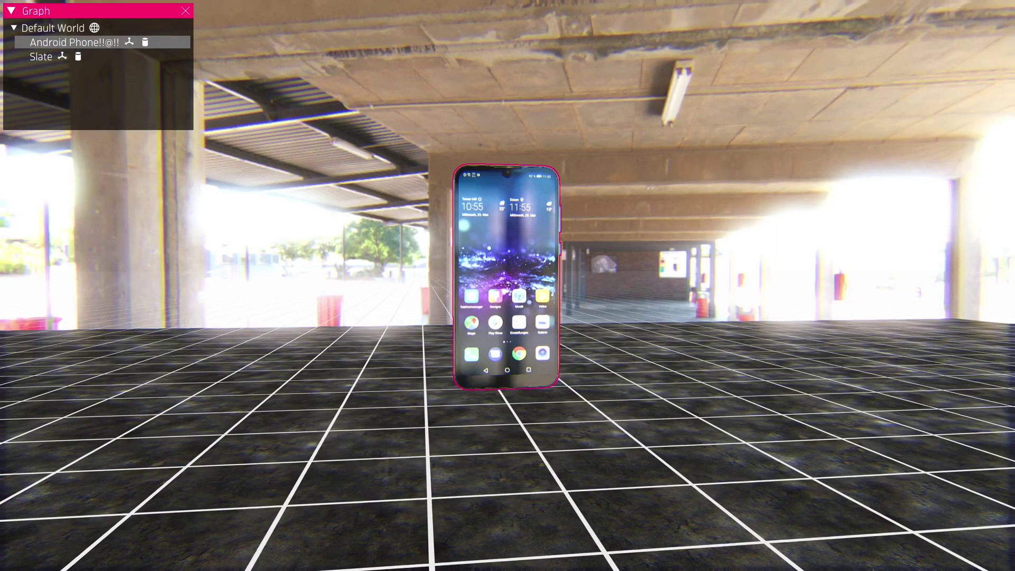
pyautogui.doubleClick(74, 43)
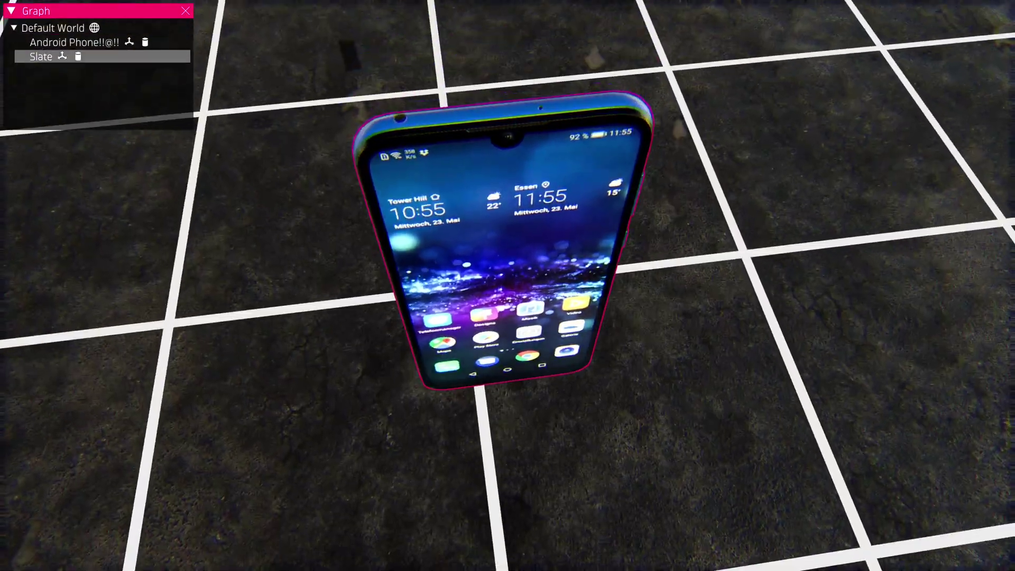
# Rename the Slate object to "Street Floor" in the scene graph
pyautogui.doubleClick(74, 56)
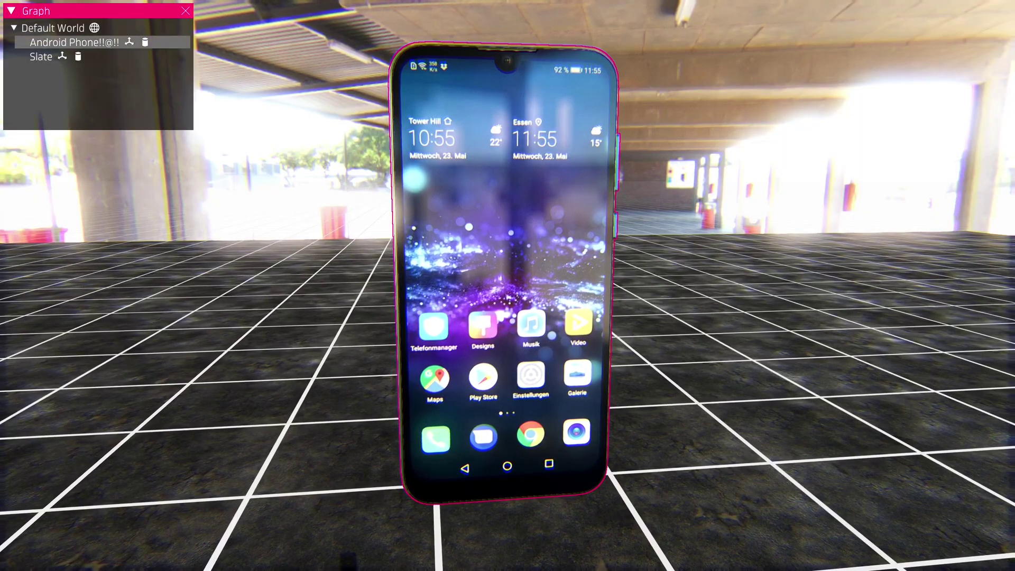
pyautogui.rightClick(51, 57)
pyautogui.click(85, 85)
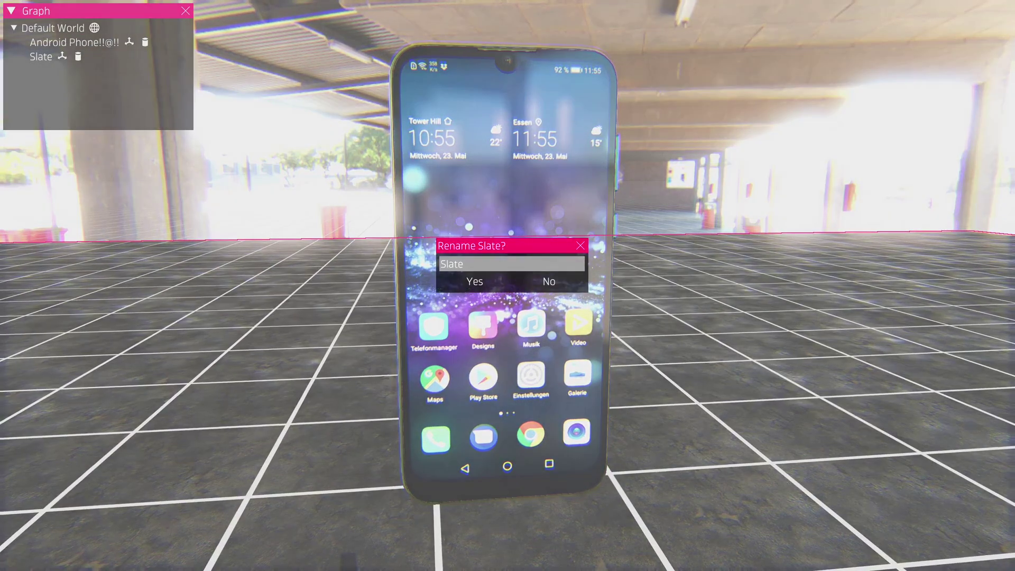
pyautogui.hotkey('ctrl', 'a')
pyautogui.write('Str')
pyautogui.press('Return')
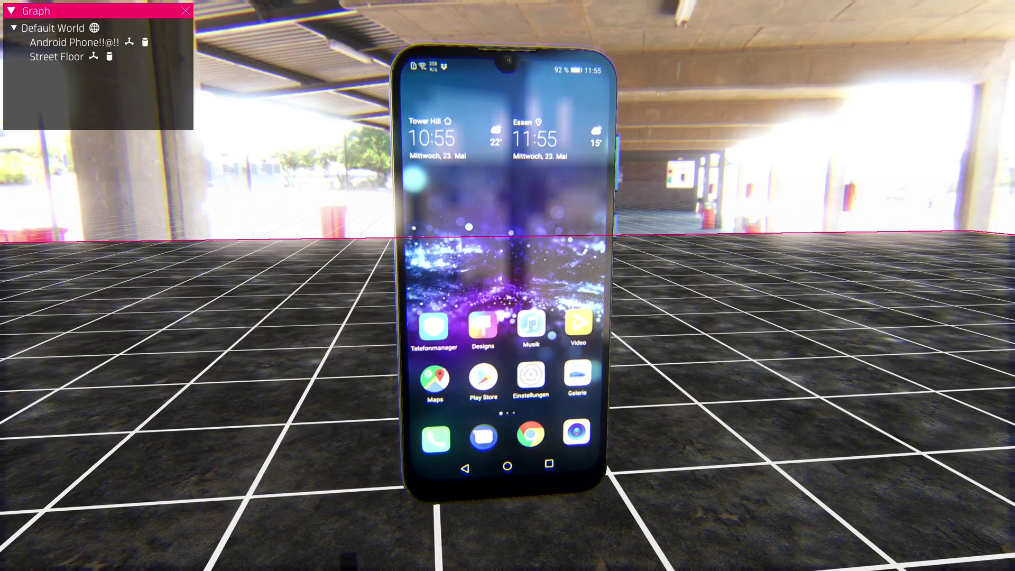
# Delete the "Android Phone!!@!!" object from the world
pyautogui.click(74, 42)
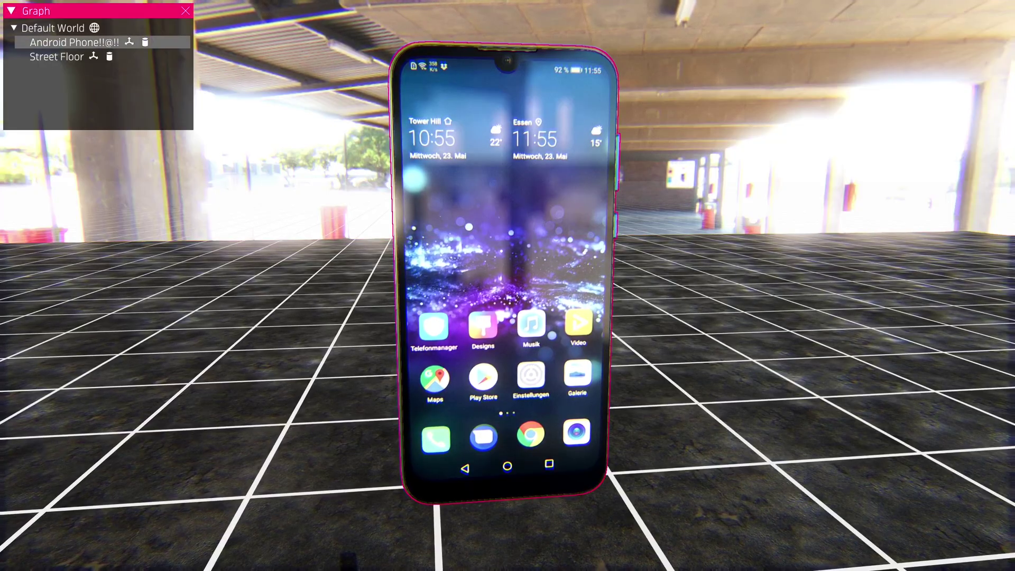
pyautogui.rightClick(78, 44)
pyautogui.click(114, 87)
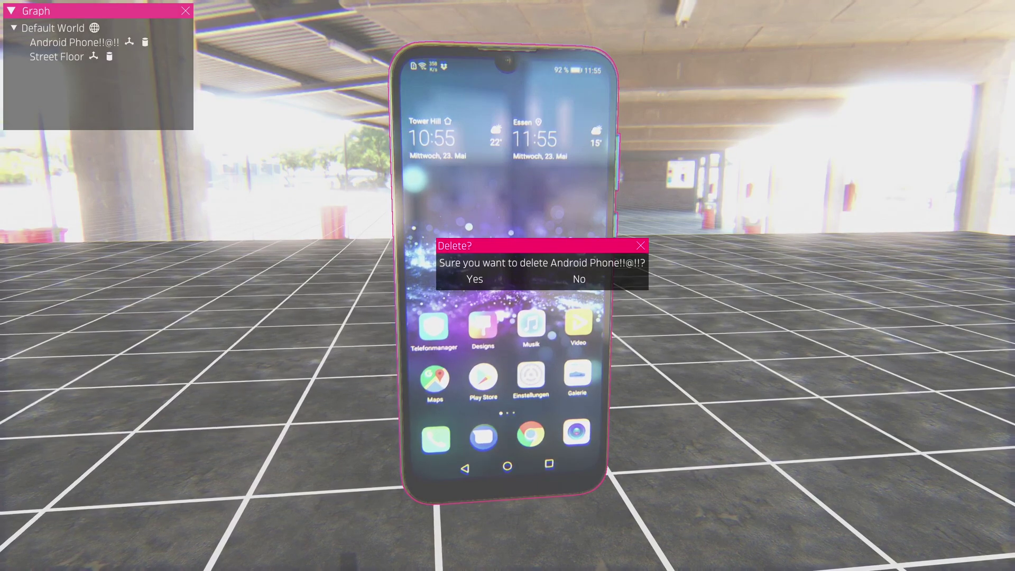
pyautogui.press('Return')
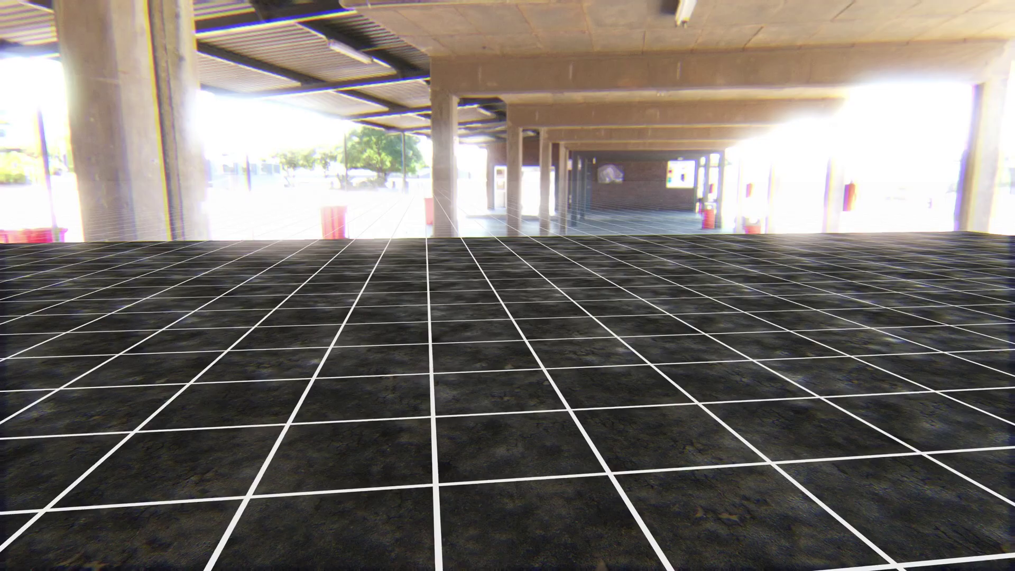
# Load the Sara character model into the world and show the scene graph
pyautogui.press('Tab')
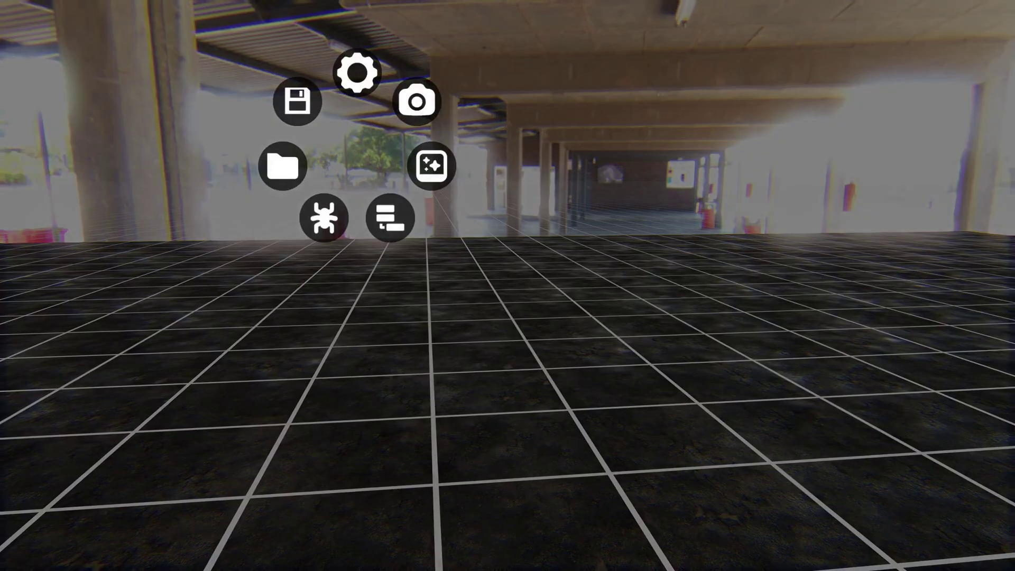
pyautogui.click(282, 166)
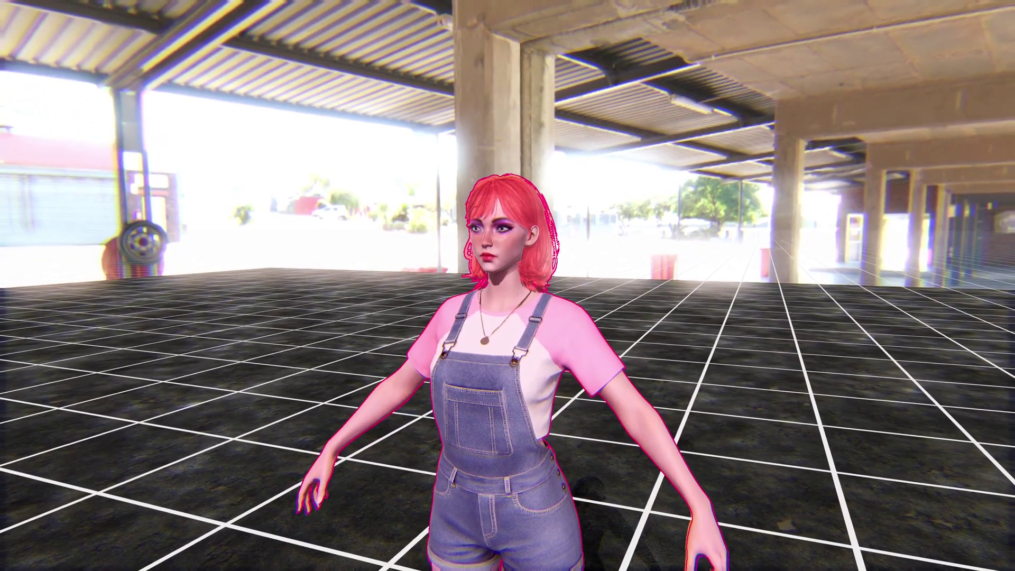
pyautogui.press('Tab')
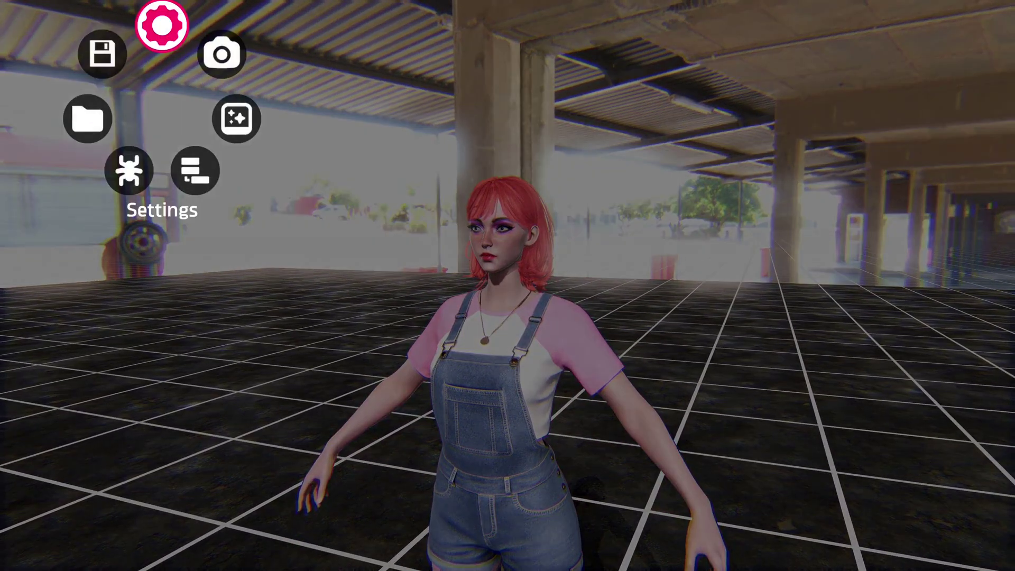
pyautogui.press('Return')
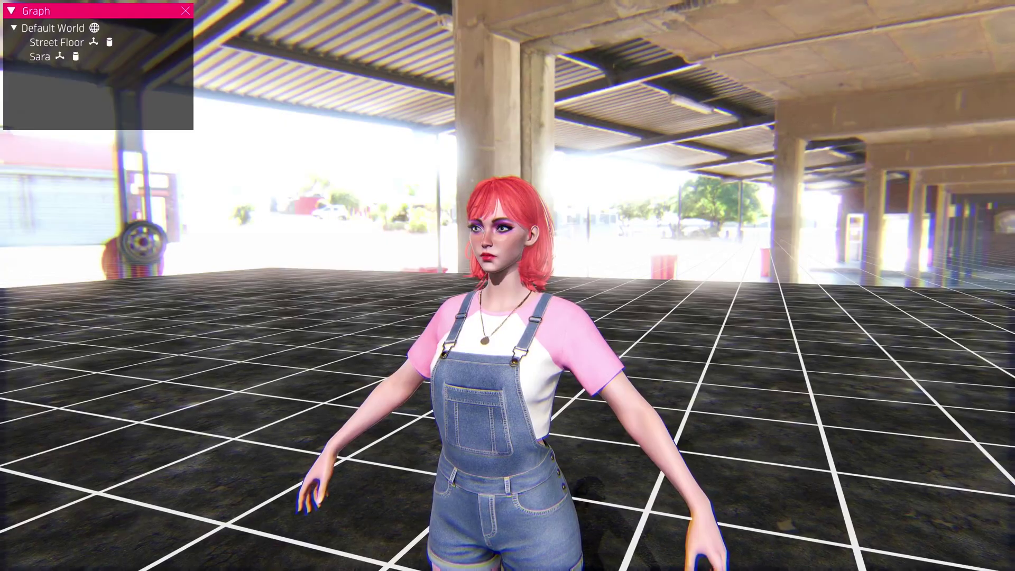
# Rename Default World to "Sara's "Cyber World" 3D!!!" in the scene graph
pyautogui.moveTo(99, 11); pyautogui.dragTo(212, 120)
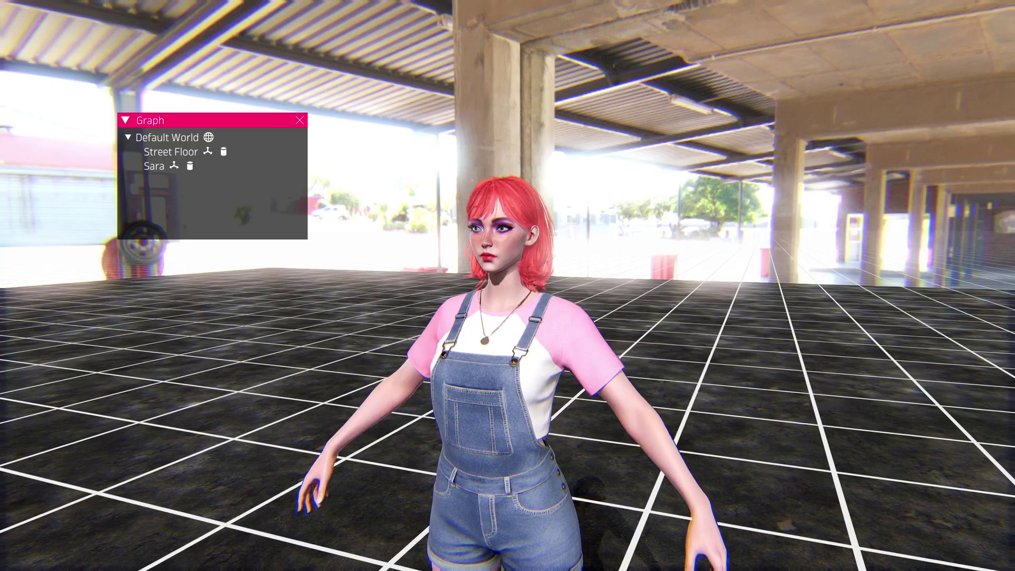
pyautogui.click(128, 137)
pyautogui.click(128, 137)
pyautogui.rightClick(176, 139)
pyautogui.click(210, 166)
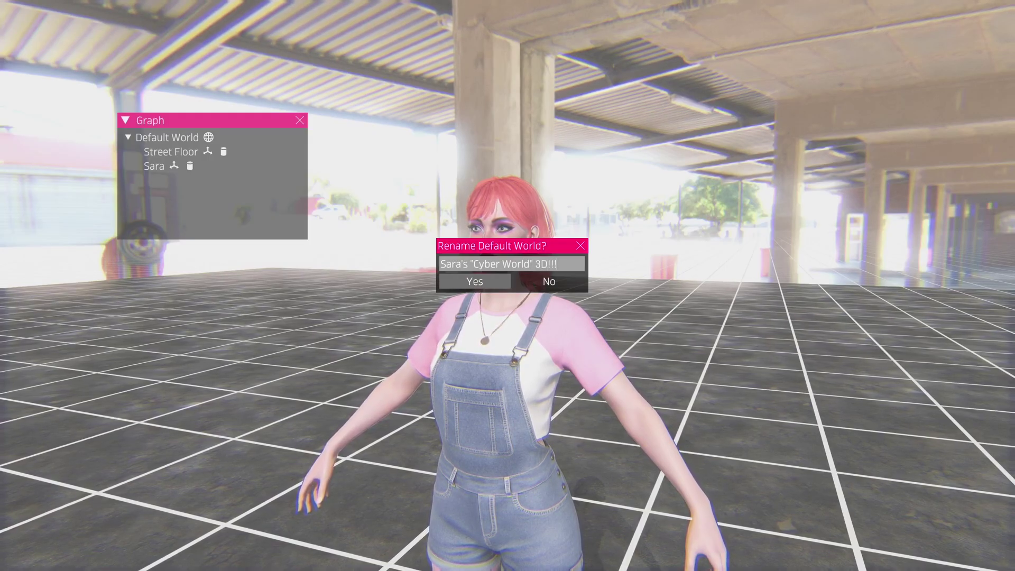
pyautogui.press('Return')
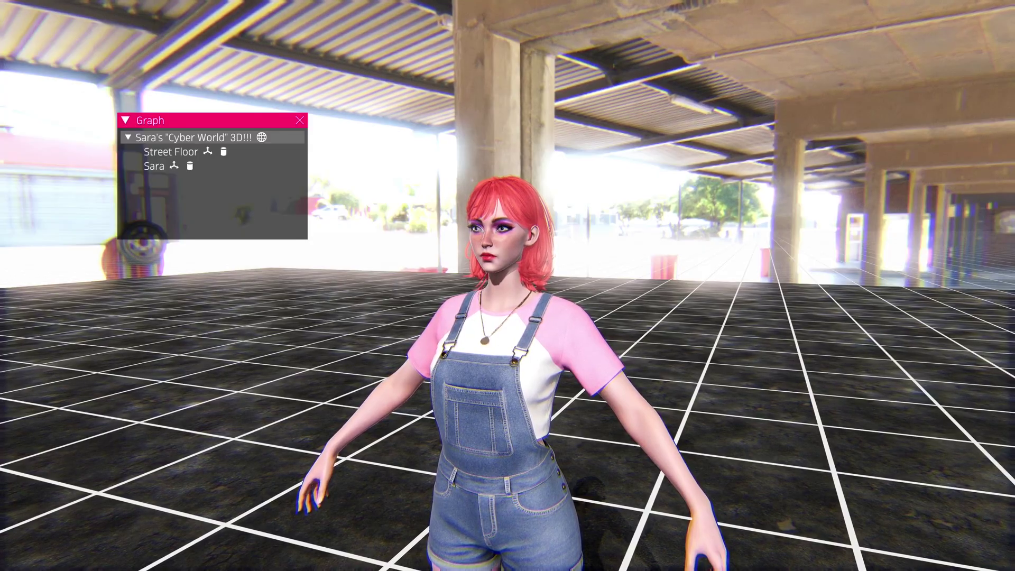
# Rename the Street Floor object to "The FLOOR"
pyautogui.moveTo(212, 120); pyautogui.dragTo(187, 67)
pyautogui.click(152, 98)
pyautogui.rightClick(152, 98)
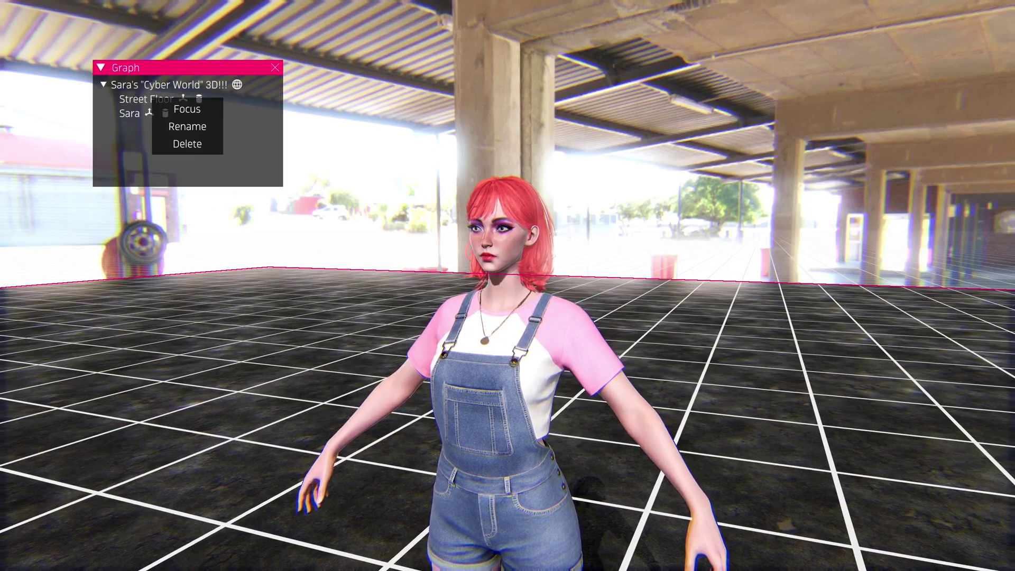
pyautogui.click(187, 126)
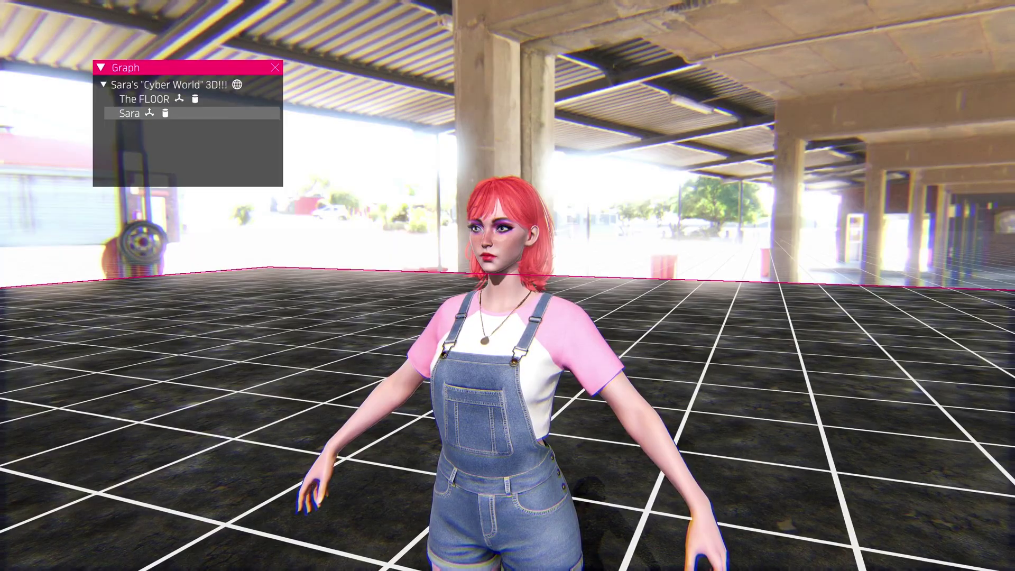
pyautogui.click(129, 114)
pyautogui.rightClick(134, 114)
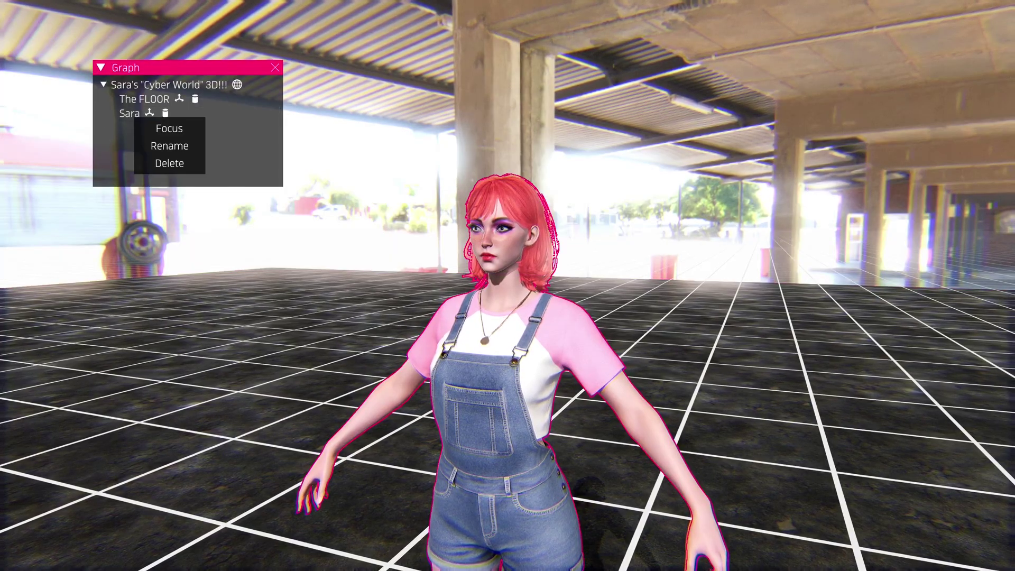
pyautogui.press('Escape')
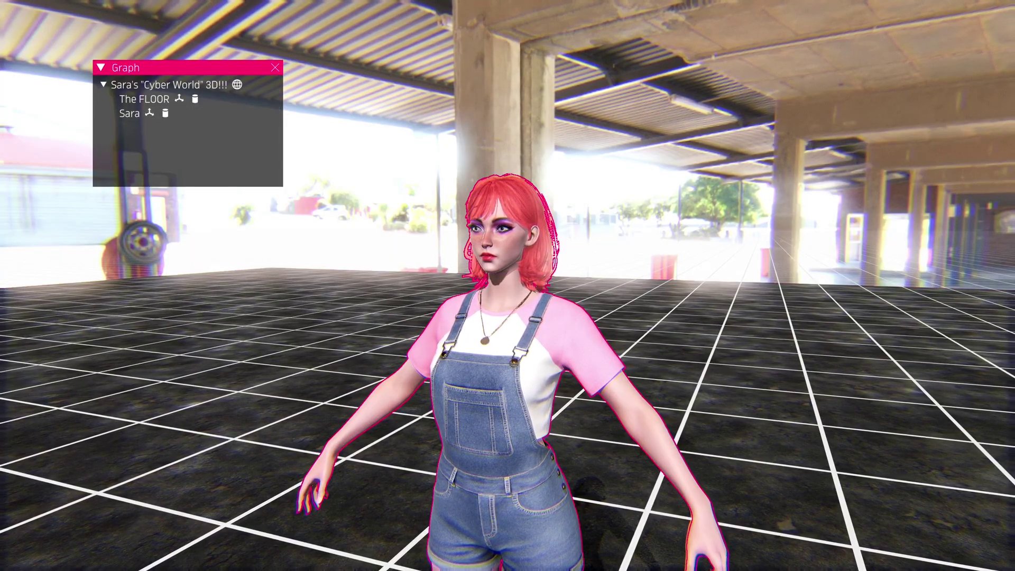
# Close the scene graph window and save the current world
pyautogui.moveTo(185, 68); pyautogui.dragTo(174, 38)
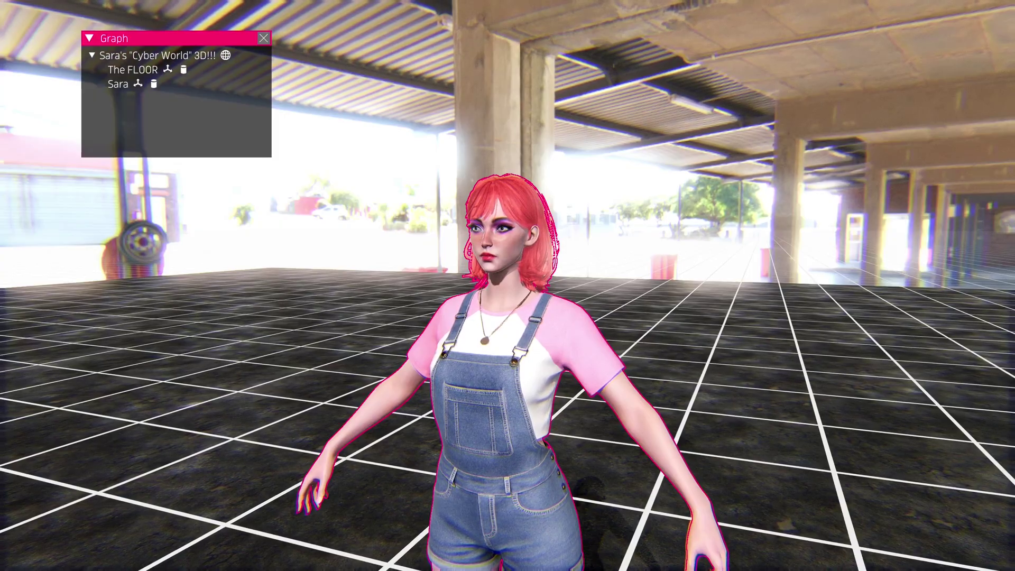
pyautogui.rightClick(377, 171)
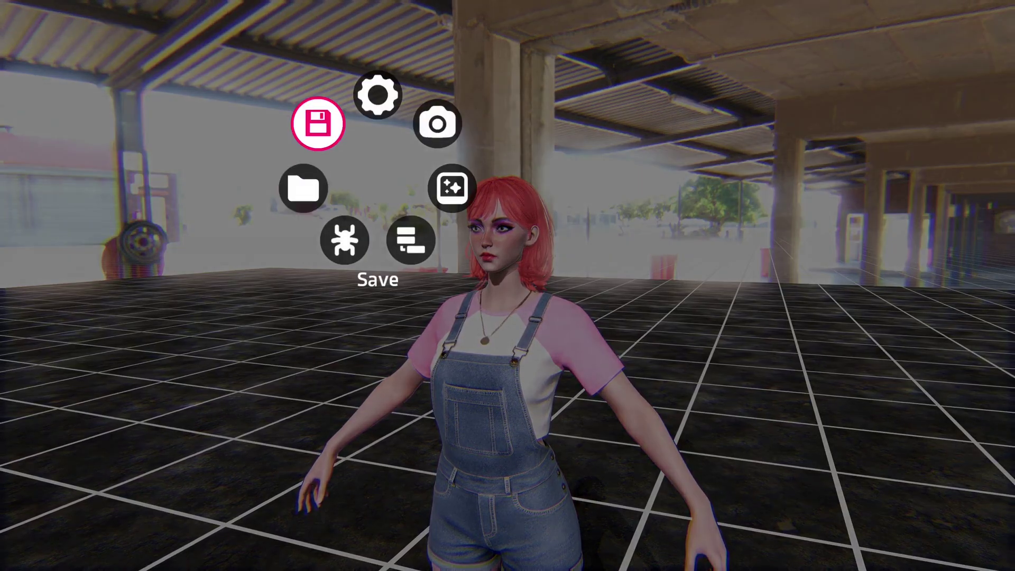
pyautogui.click(318, 124)
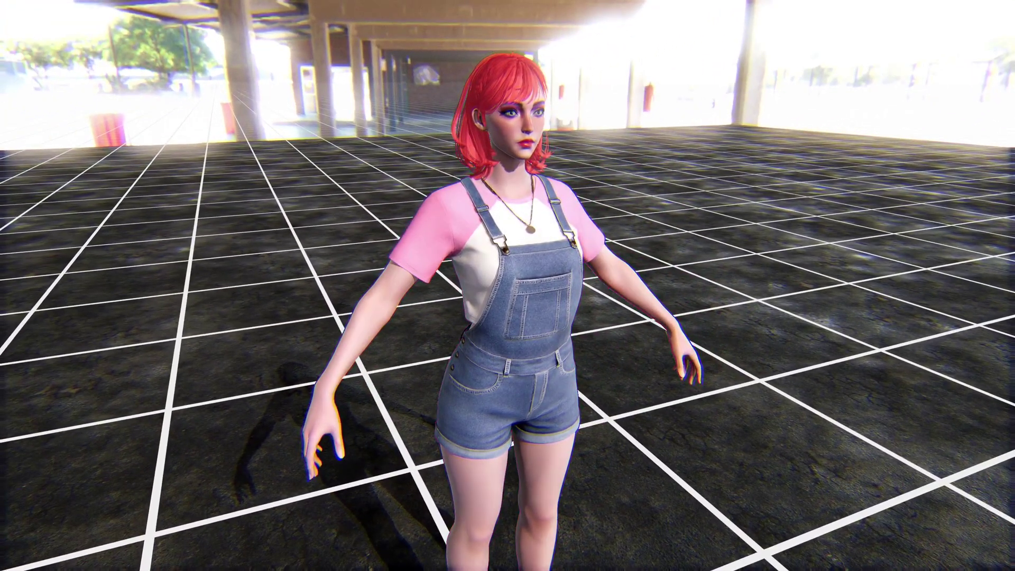
# Delete the Sara character and the floor object from the world
pyautogui.press('Delete')
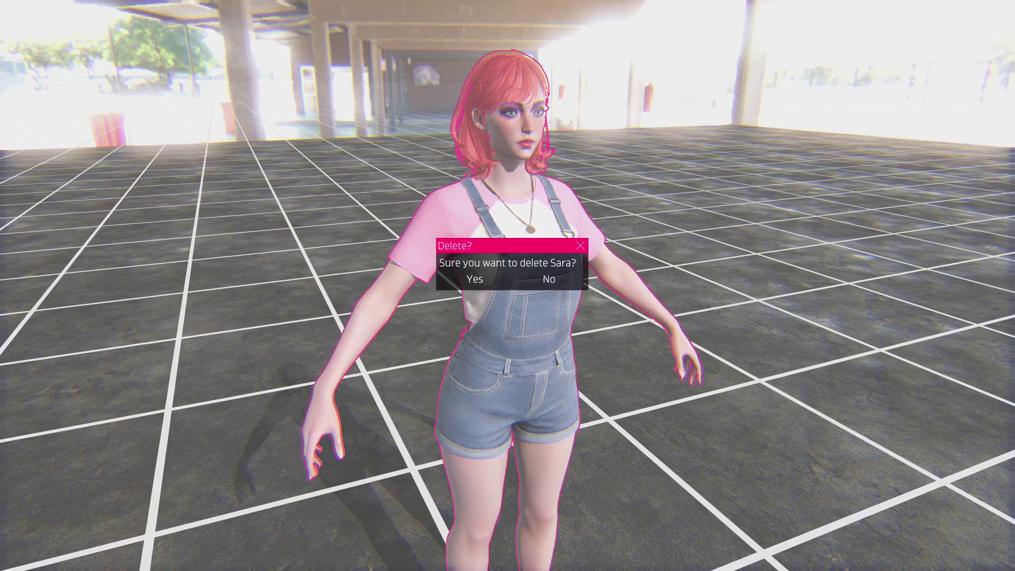
pyautogui.press('Return')
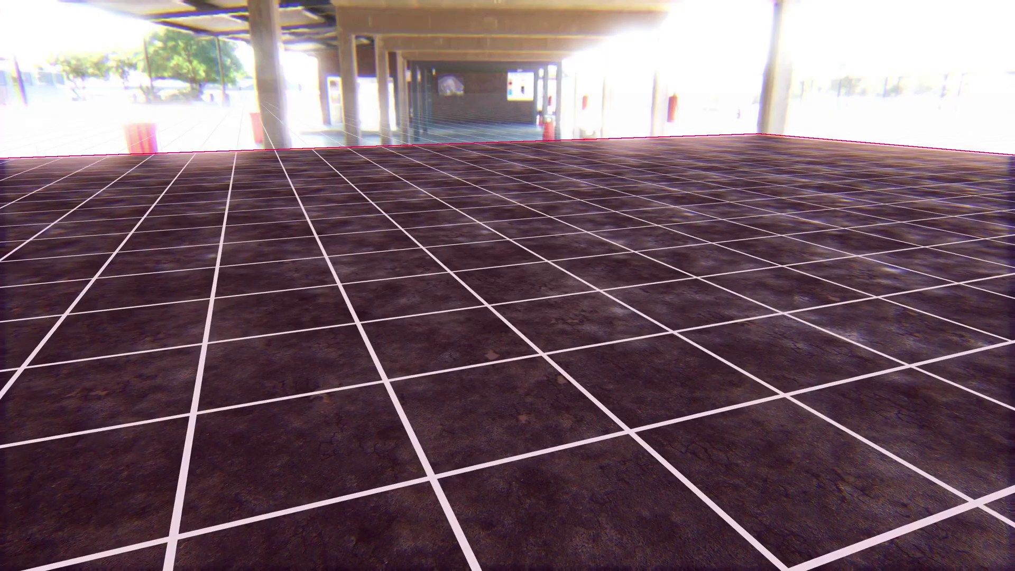
pyautogui.press('Delete')
pyautogui.press('Left')
pyautogui.press('Return')
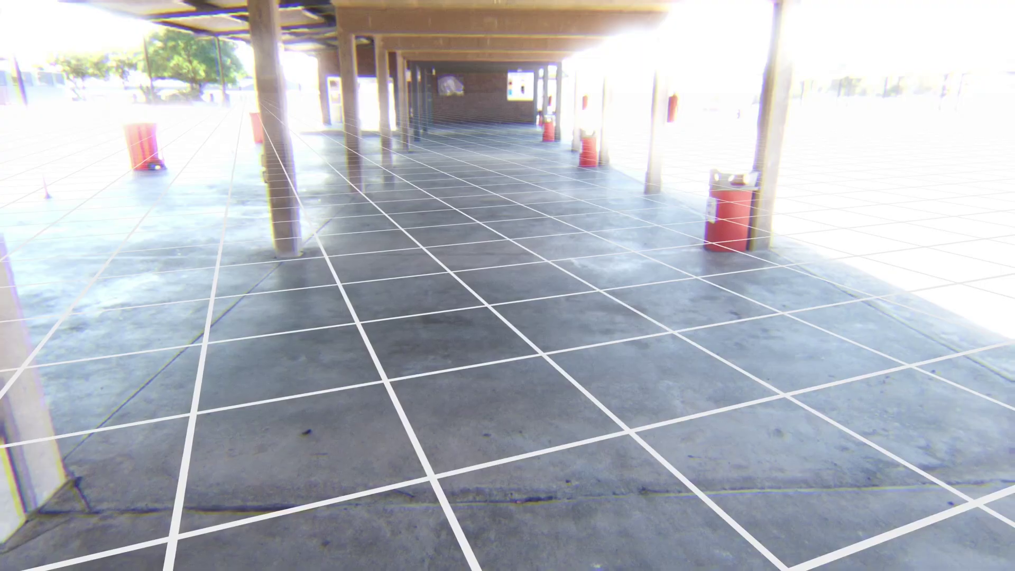
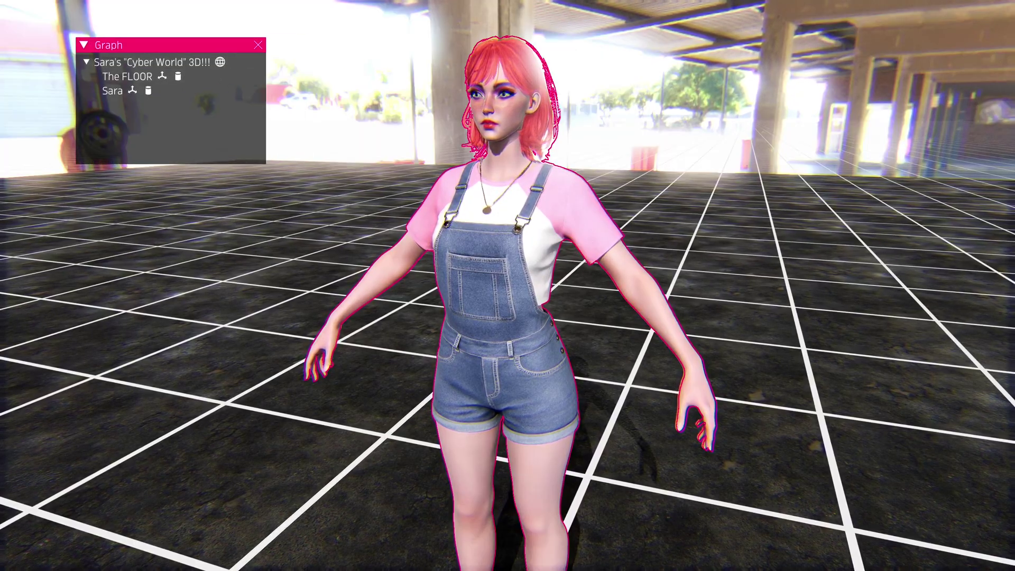
# Load the PayPhone model into the world alongside Sara and the floor
pyautogui.press('Tab')
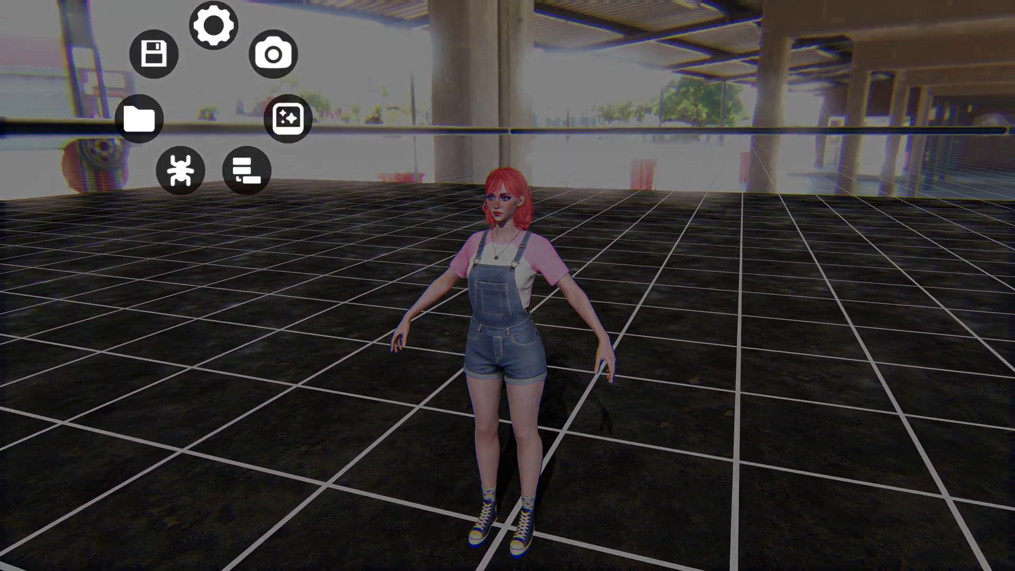
pyautogui.press('Return')
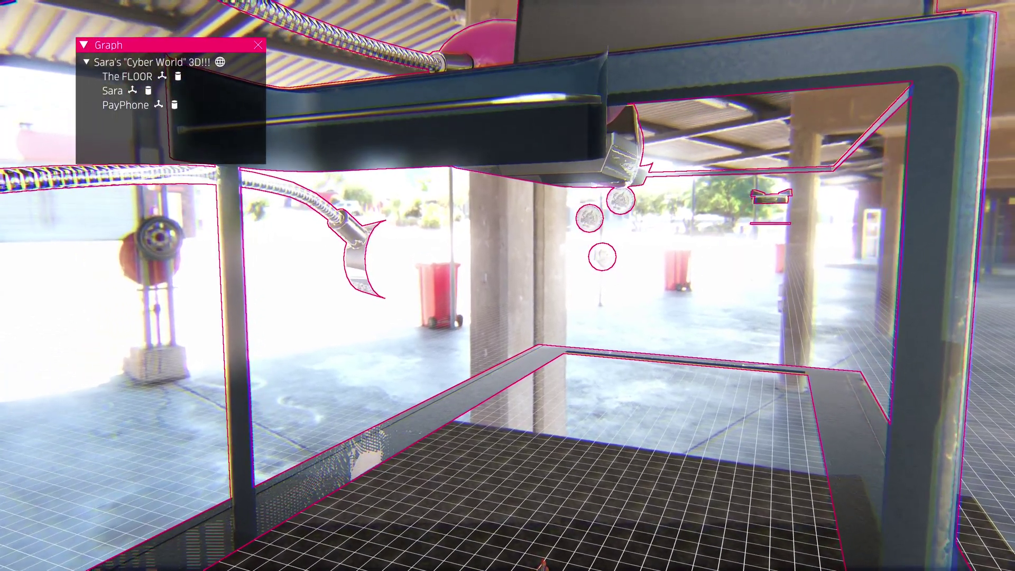
# Set the PayPhone's scale to 0.01 on all three axes
pyautogui.press('Tab')
pyautogui.press('Tab')
pyautogui.press('Tab')
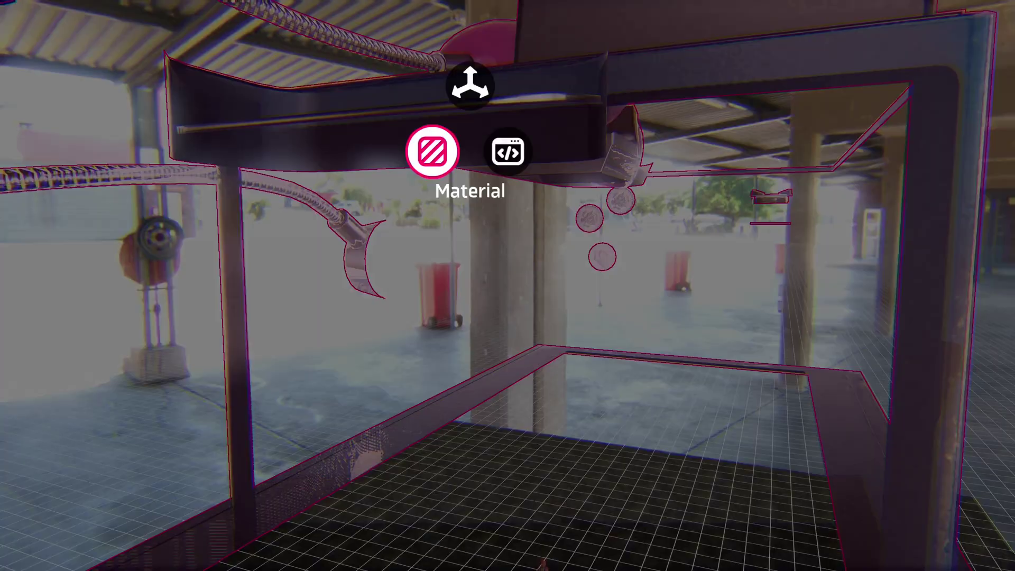
pyautogui.click(470, 87)
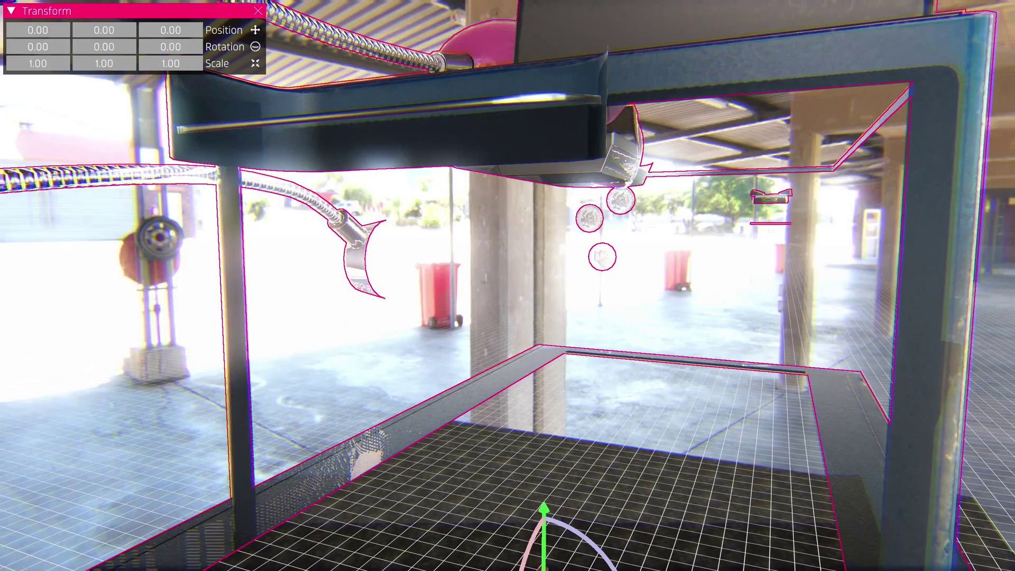
pyautogui.doubleClick(37, 62)
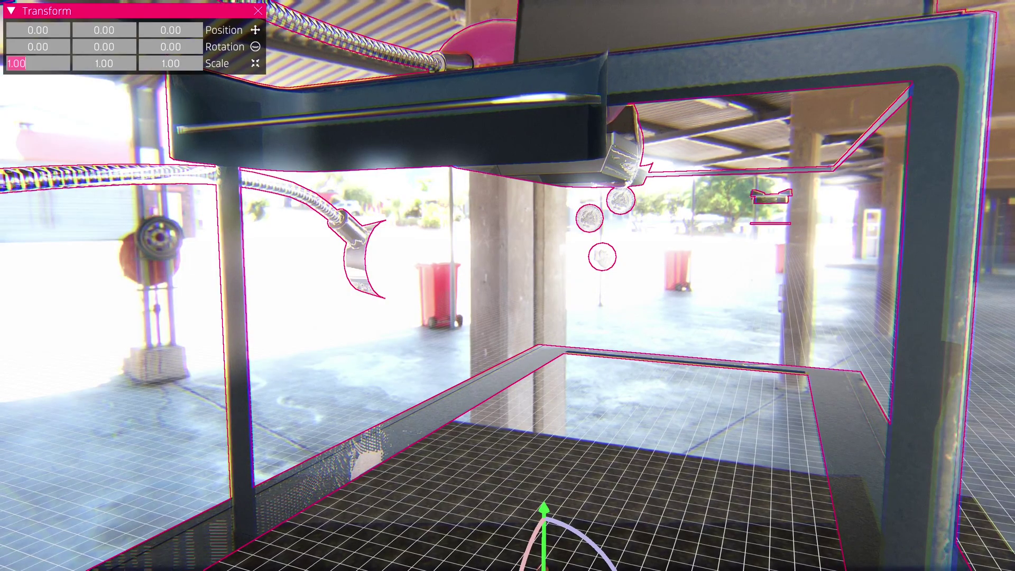
pyautogui.write('0.0')
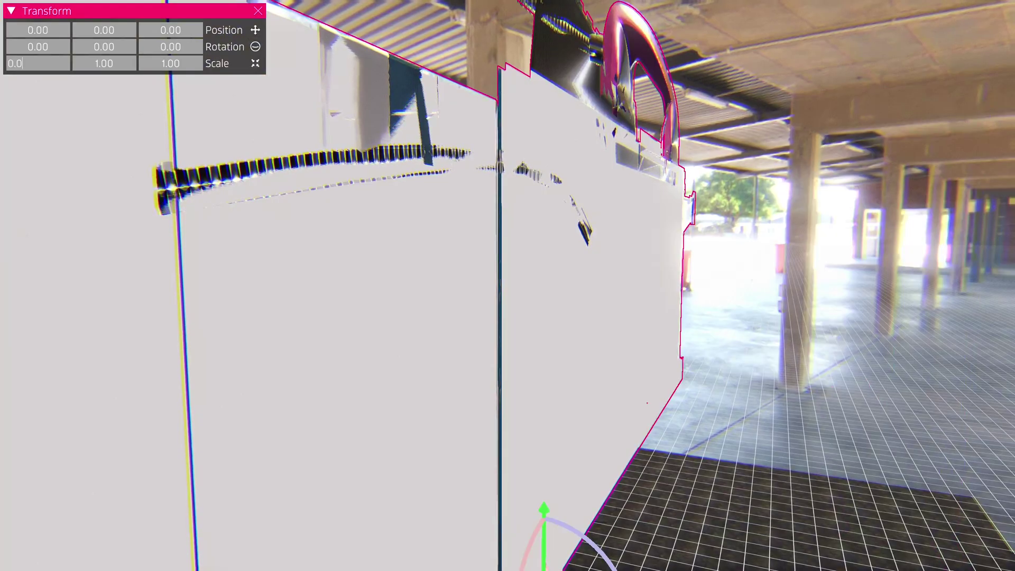
pyautogui.write('1')
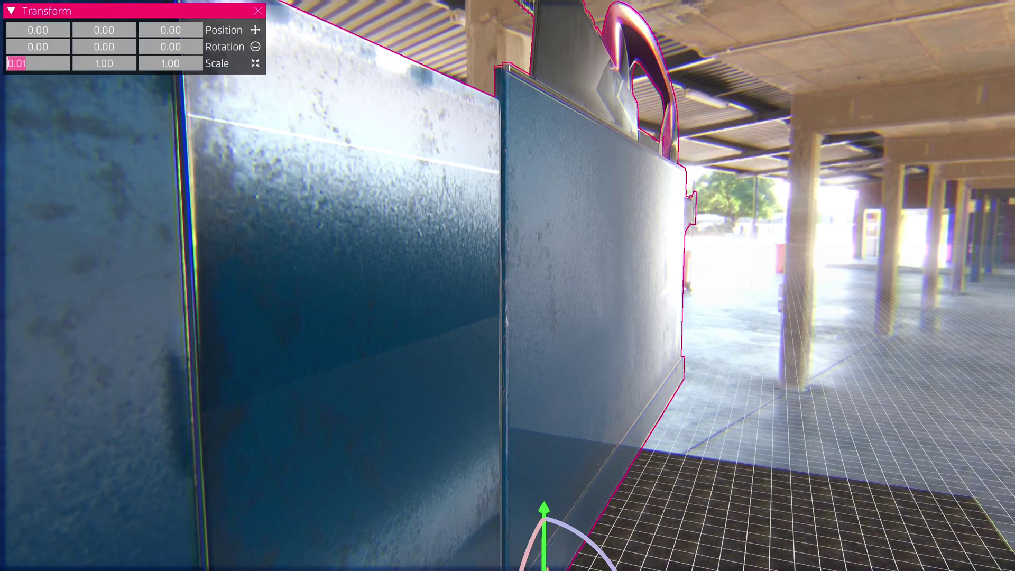
pyautogui.doubleClick(104, 63)
pyautogui.write('0.01')
pyautogui.doubleClick(170, 63)
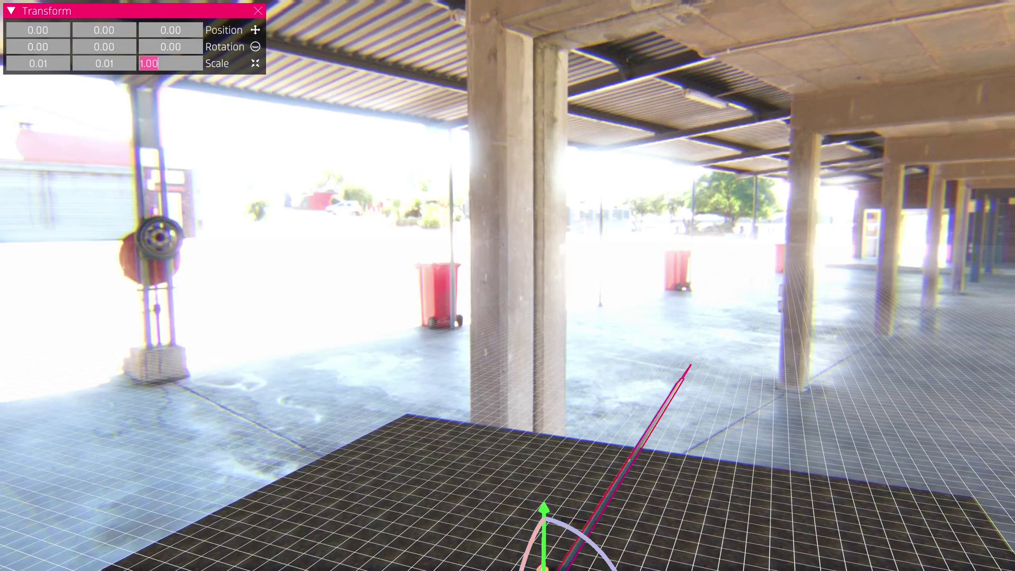
pyautogui.write('0.01')
pyautogui.press('Return')
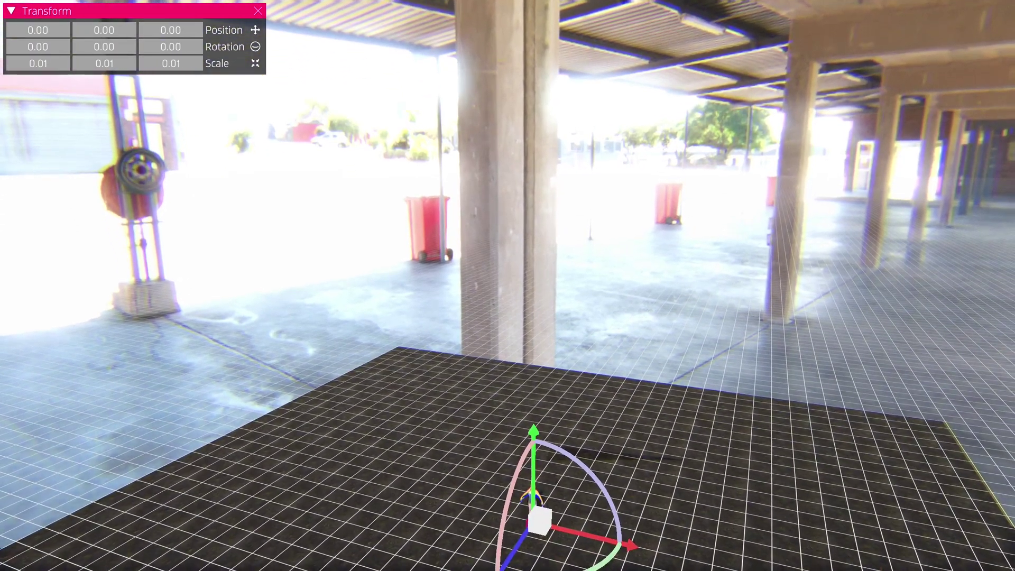
# Focus on the PayPhone through the scene graph, move it beside Sara and raise it to a height of about 0.68
pyautogui.rightClick(290, 160)
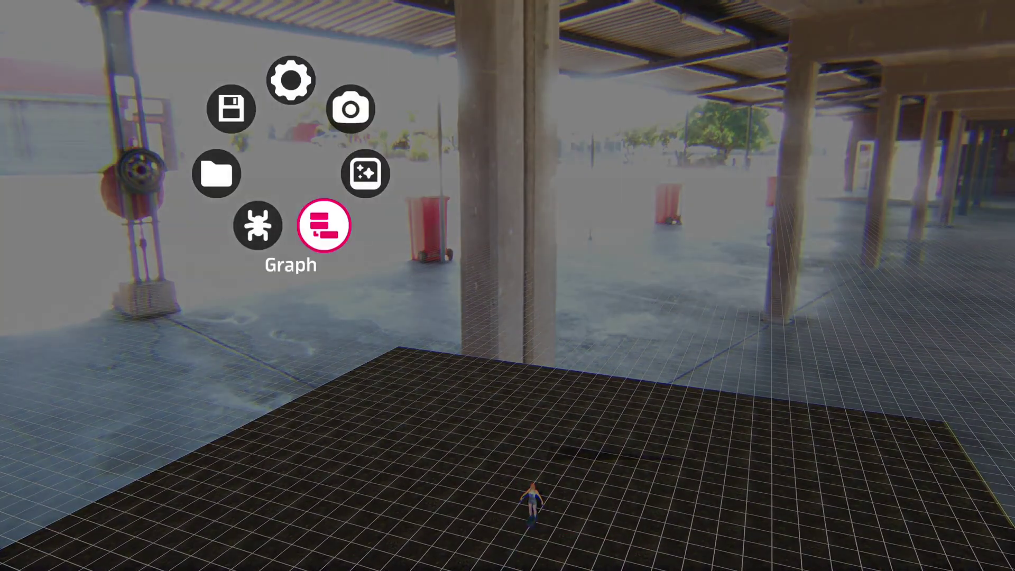
pyautogui.click(324, 225)
pyautogui.click(125, 105)
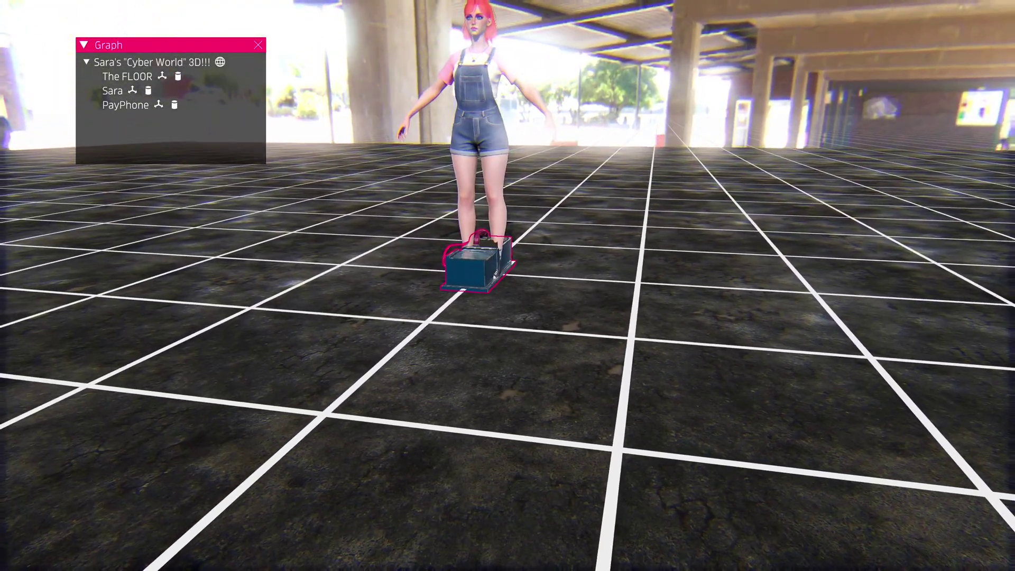
pyautogui.press('Tab')
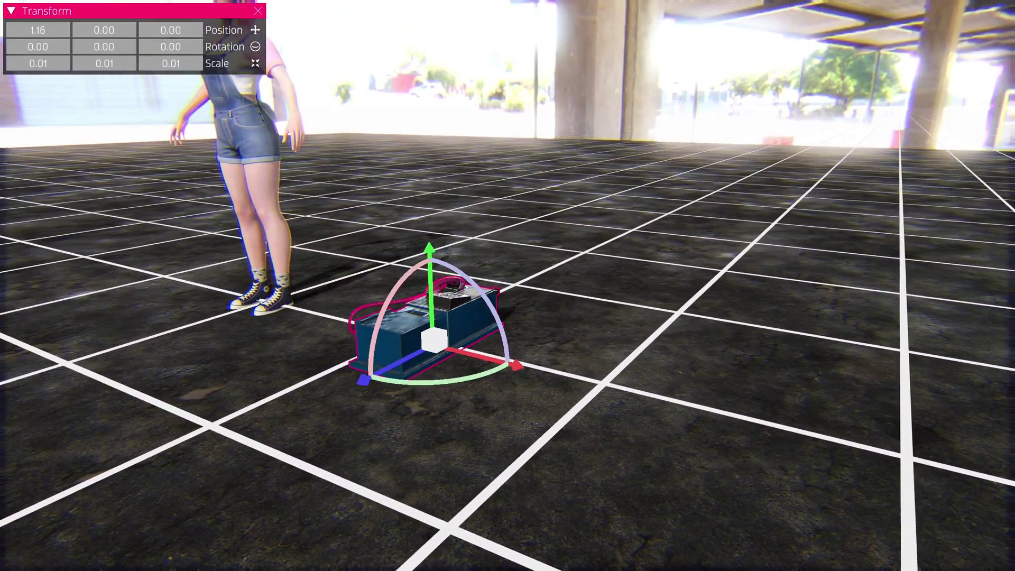
pyautogui.moveTo(429, 249); pyautogui.dragTo(426, 162)
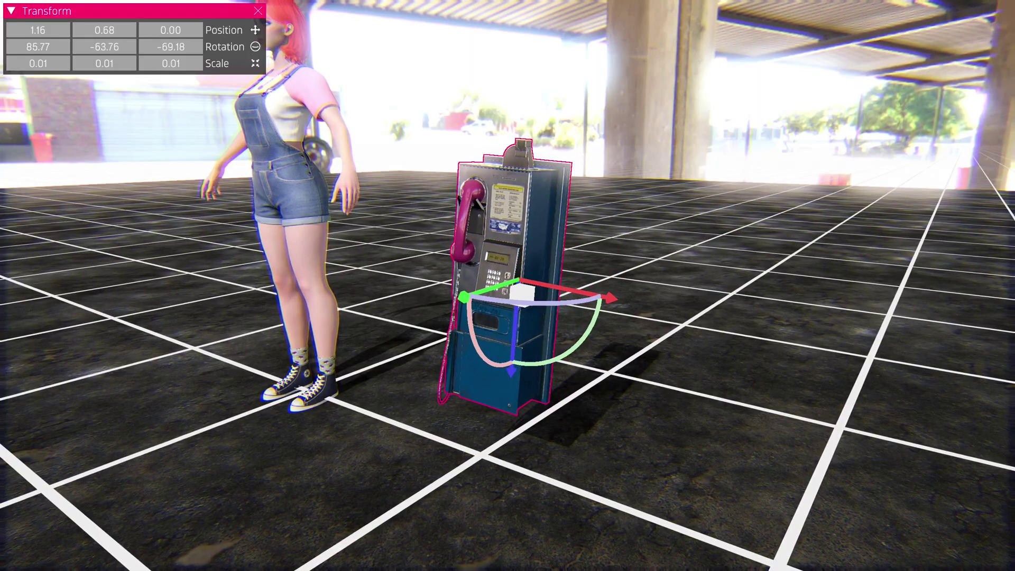
# Set the PayPhone's rotation to exactly 90, -90 and -90 so it stands upright
pyautogui.moveTo(95, 11); pyautogui.dragTo(758, 50)
pyautogui.doubleClick(700, 86)
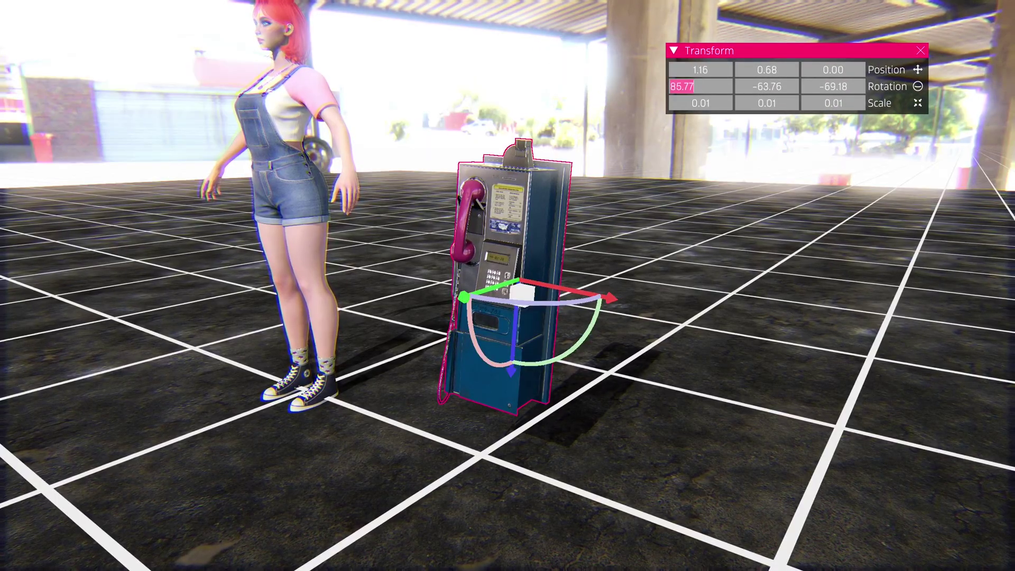
pyautogui.press('Tab')
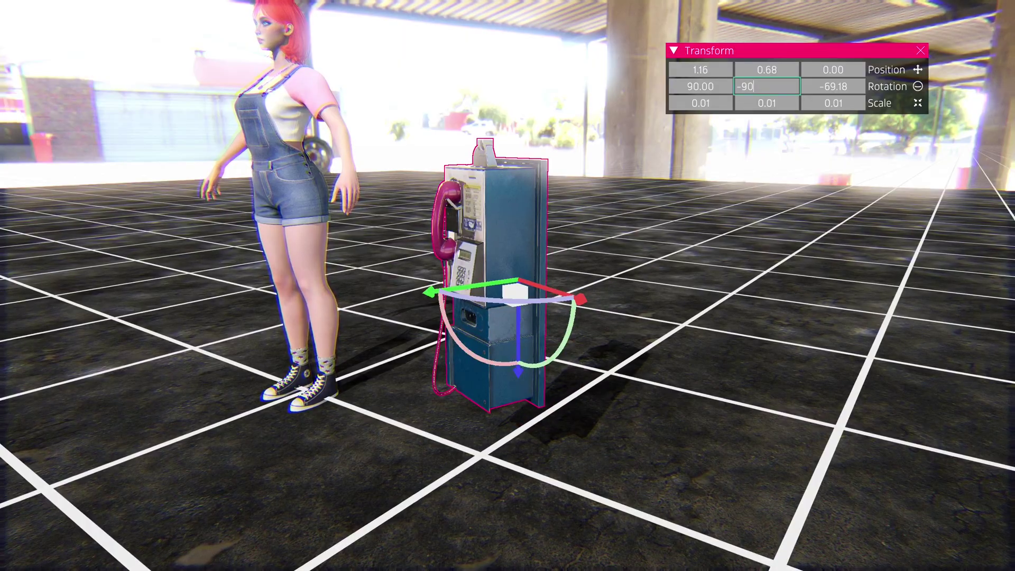
pyautogui.press('Tab')
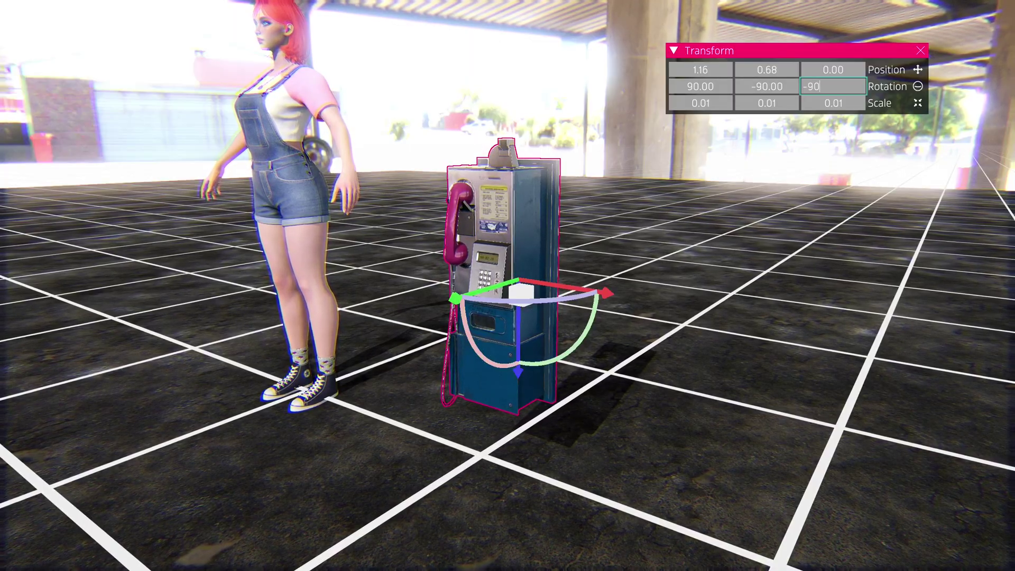
pyautogui.press('Return')
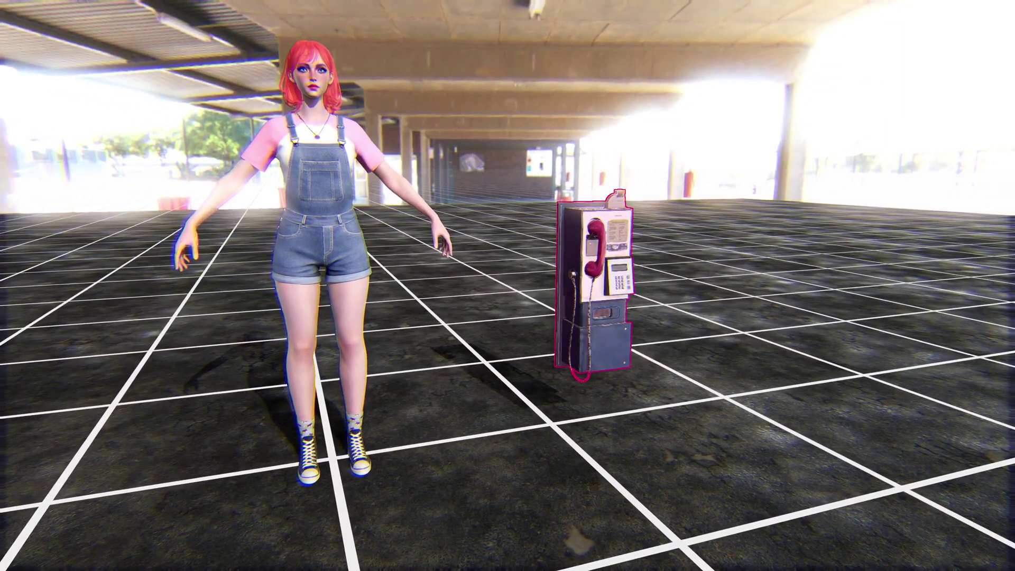
# Reopen the PayPhone's transform values and shift its position to about 0.87, 1.35, 0.00
pyautogui.rightClick(620, 265)
pyautogui.click(621, 219)
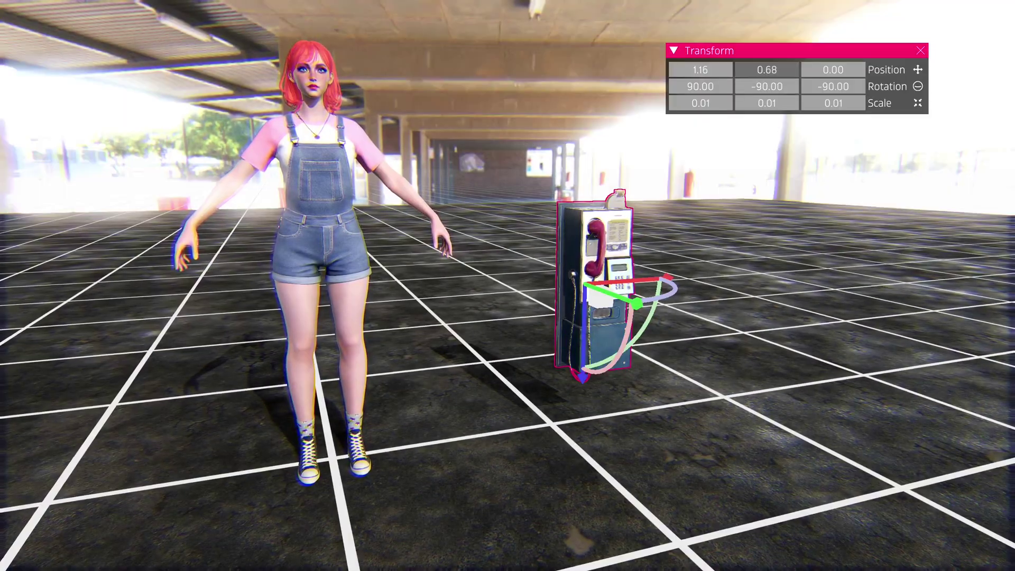
pyautogui.moveTo(766, 69)
pyautogui.mouseDown()
pyautogui.moveTo(814, 69)
pyautogui.moveTo(784, 69)
pyautogui.mouseUp()
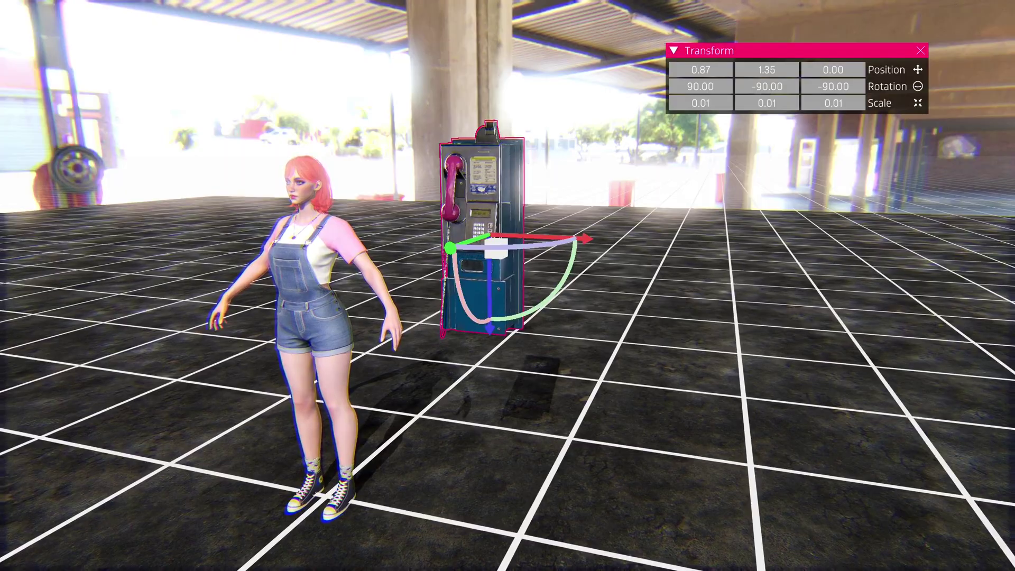
pyautogui.press('Escape')
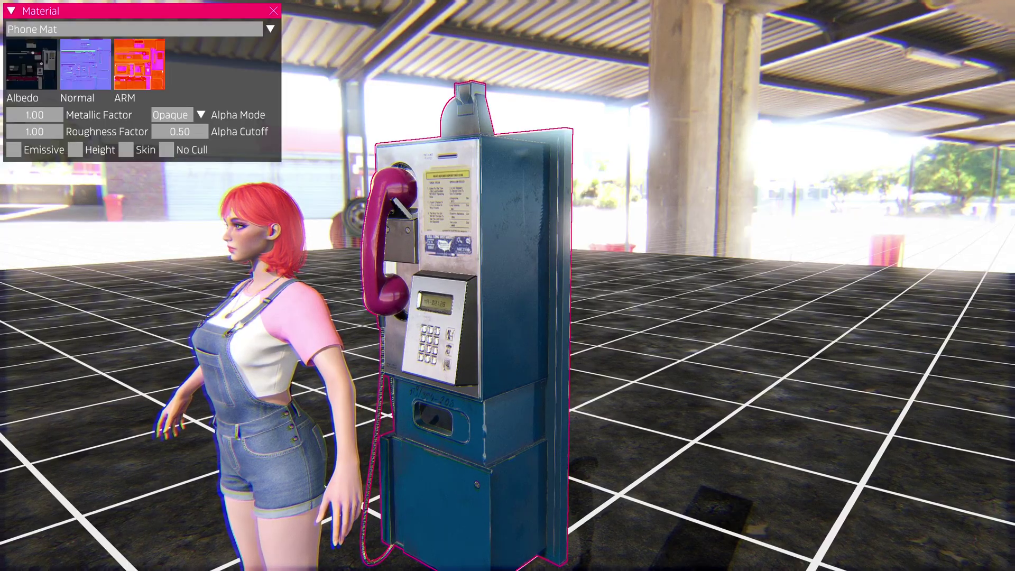
# Review the PayPhone's Phone Mat material settings and close them
pyautogui.moveTo(142, 10); pyautogui.dragTo(154, 35)
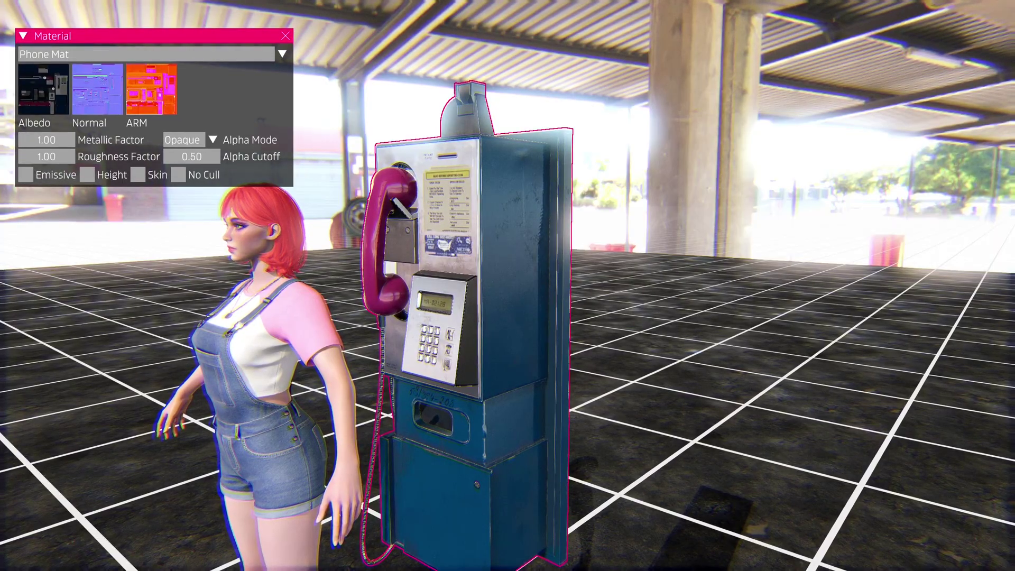
pyautogui.click(285, 35)
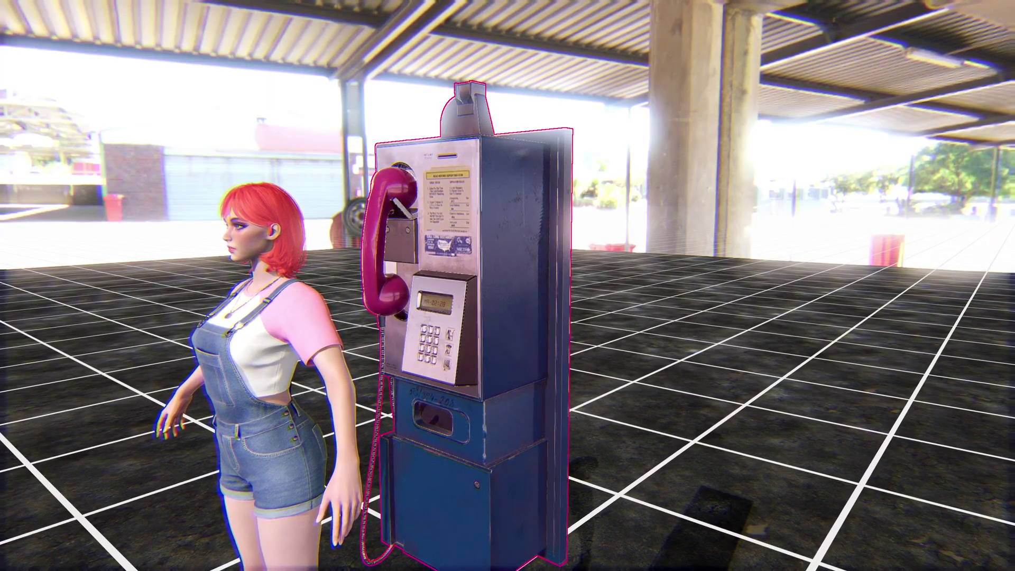
pyautogui.click(264, 338)
pyautogui.click(656, 182)
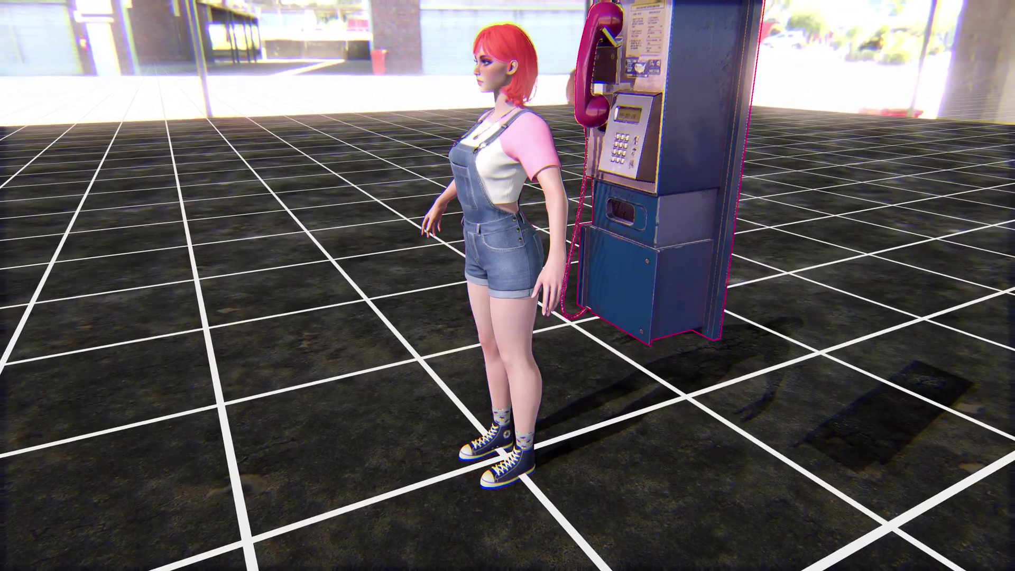
# Delete the PayPhone from the world
pyautogui.scroll(-10, 508, 285)
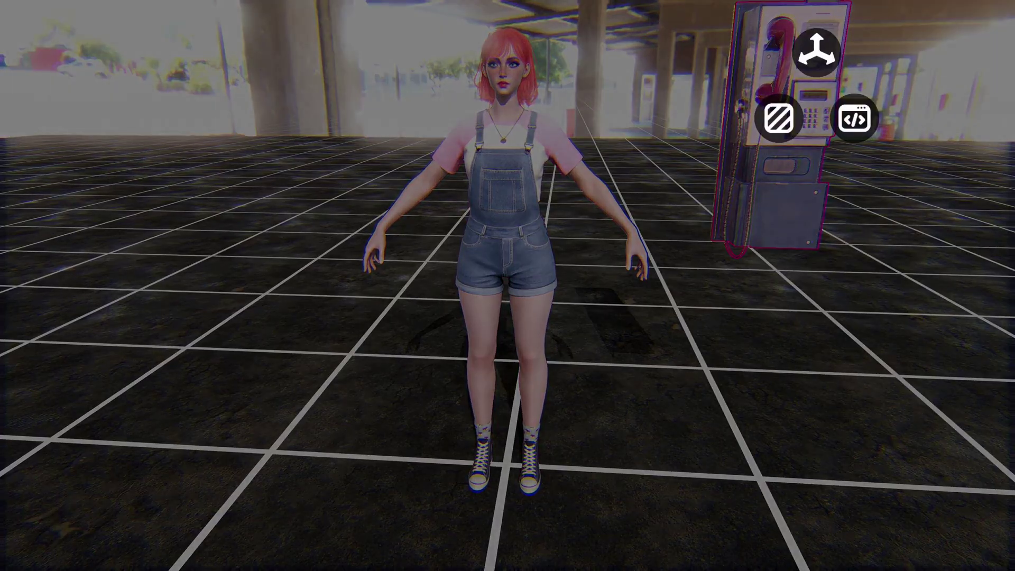
pyautogui.press('Delete')
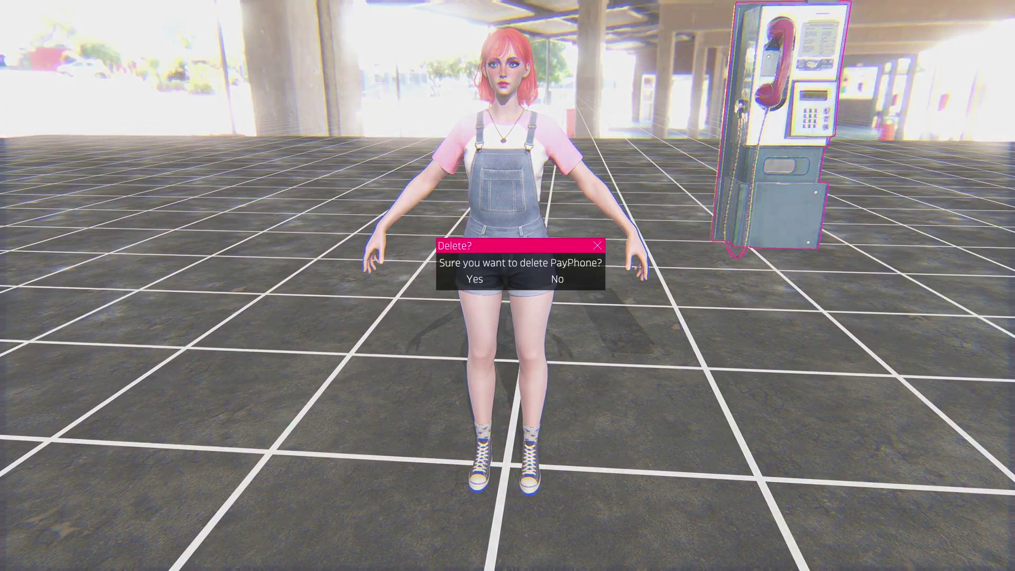
pyautogui.press('Return')
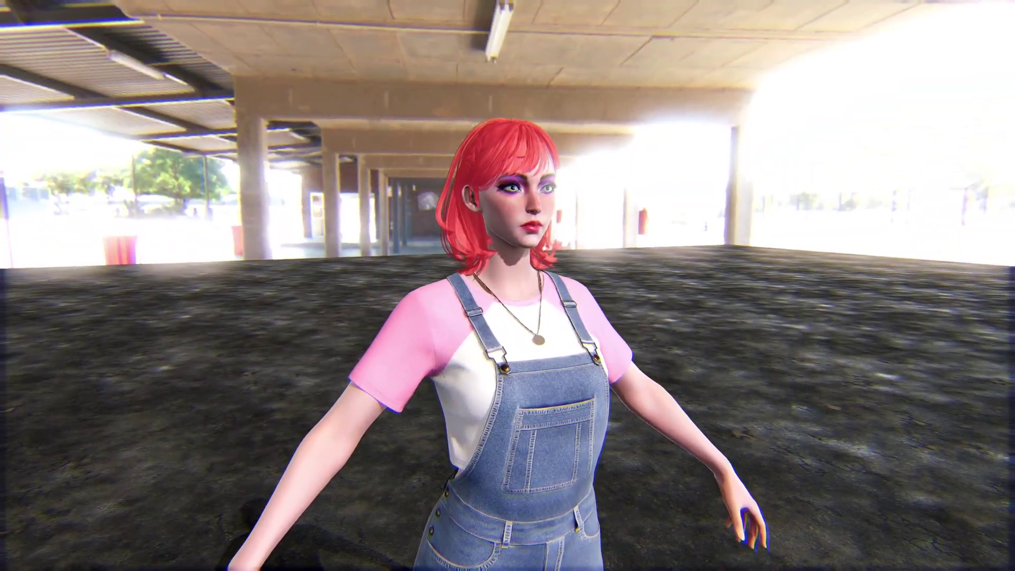
# Open the post-processing settings and change the HDRI environment to evening_field_4k.hdr
pyautogui.rightClick(301, 102)
pyautogui.click(376, 118)
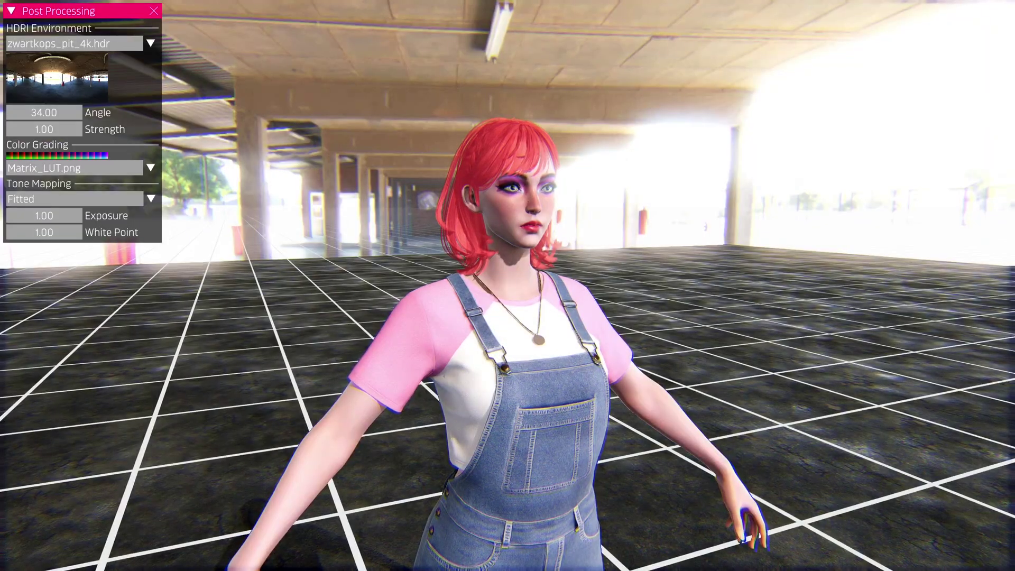
pyautogui.click(74, 44)
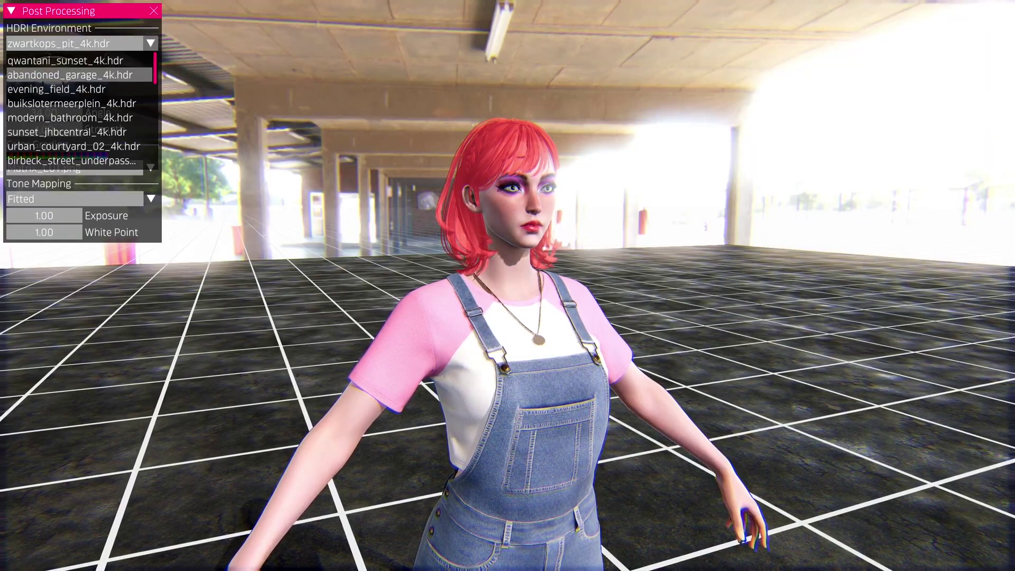
pyautogui.click(80, 89)
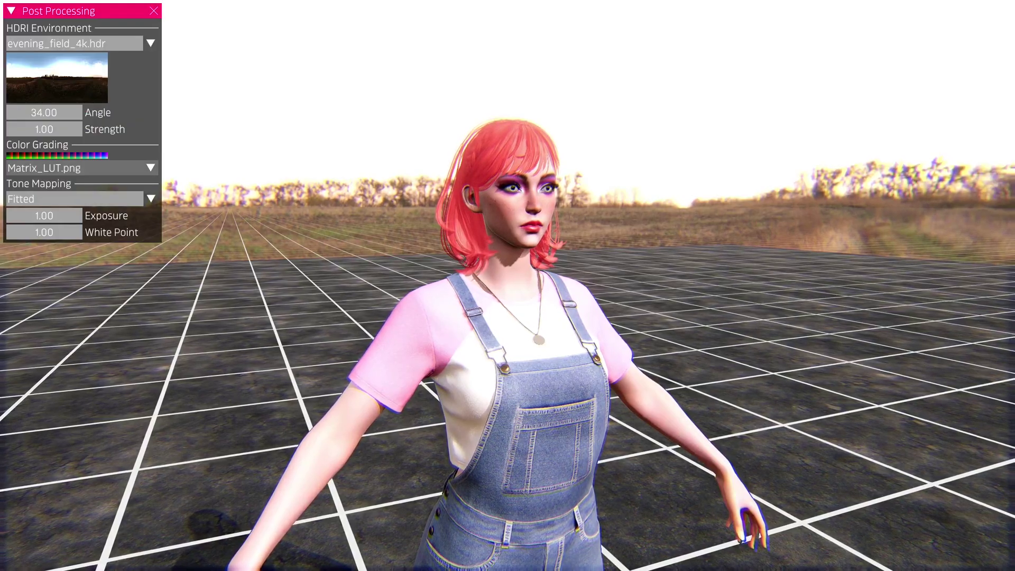
# Rotate the HDRI environment to an angle of about 31.40 and toggle the interface overlay off and on
pyautogui.moveTo(44, 112); pyautogui.dragTo(281, 112)
pyautogui.moveTo(507, 286); pyautogui.dragTo(500, 344, button='right')
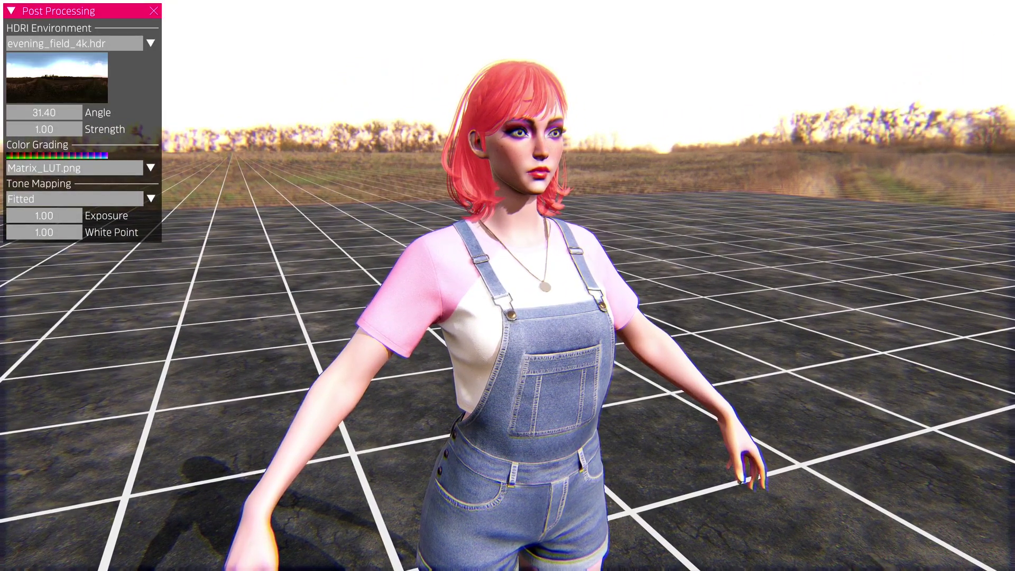
pyautogui.press('Tab')
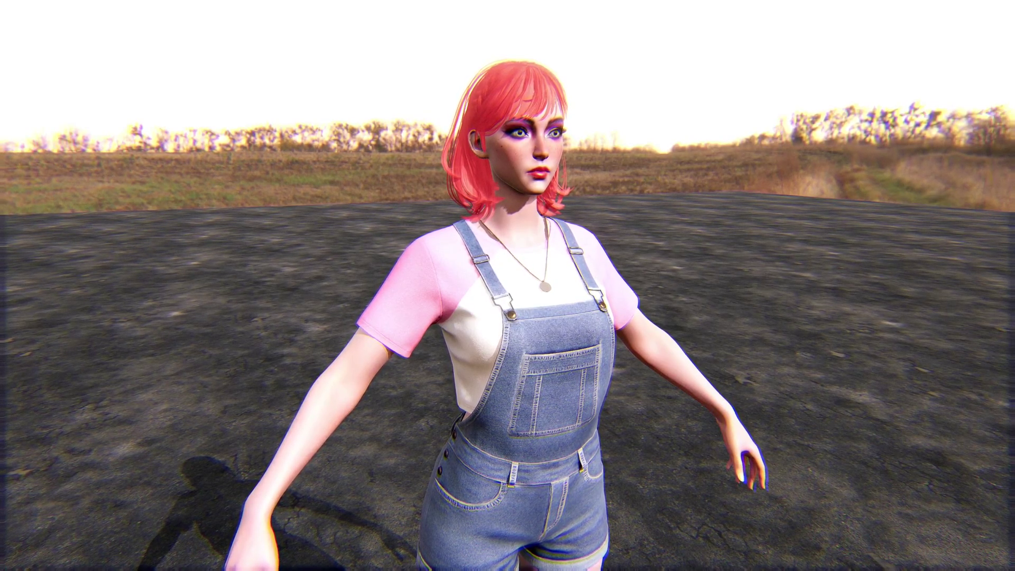
pyautogui.press('Tab')
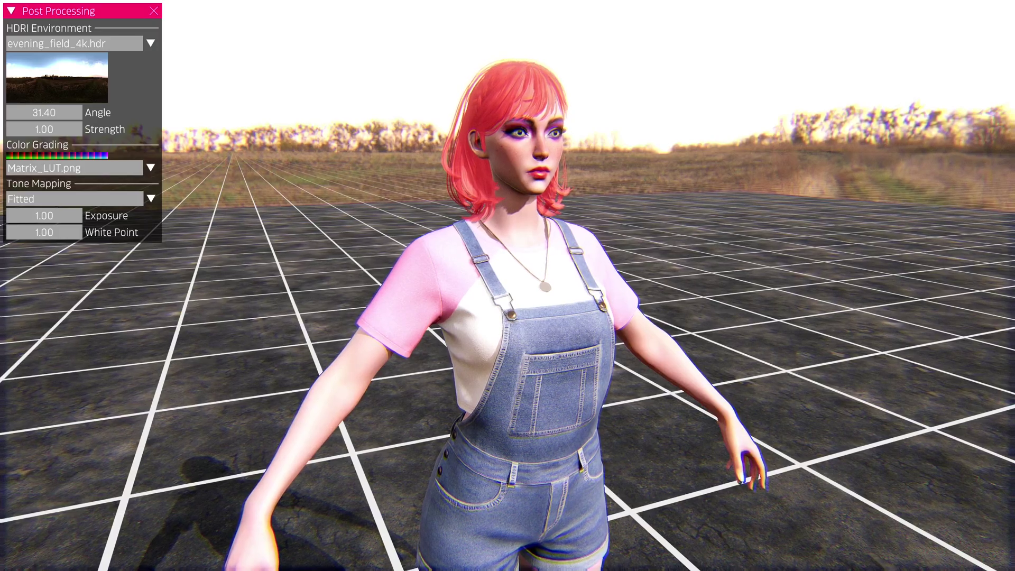
# Reposition the Post Processing window and turn the HDRI environment to an angle of about 51.60
pyautogui.moveTo(79, 10); pyautogui.dragTo(100, 23)
pyautogui.moveTo(65, 124); pyautogui.dragTo(86, 124)
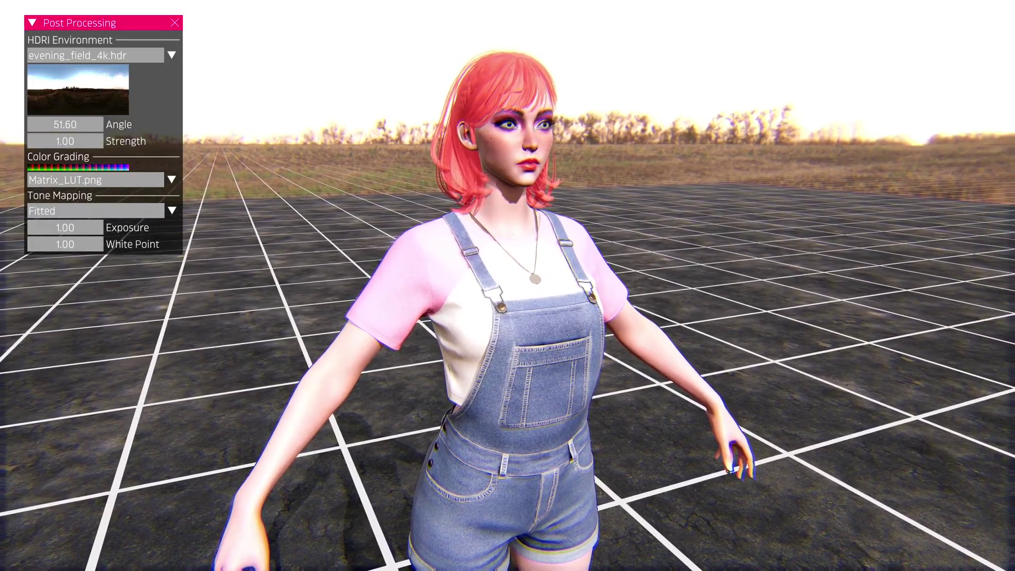
pyautogui.moveTo(104, 23); pyautogui.dragTo(100, 26)
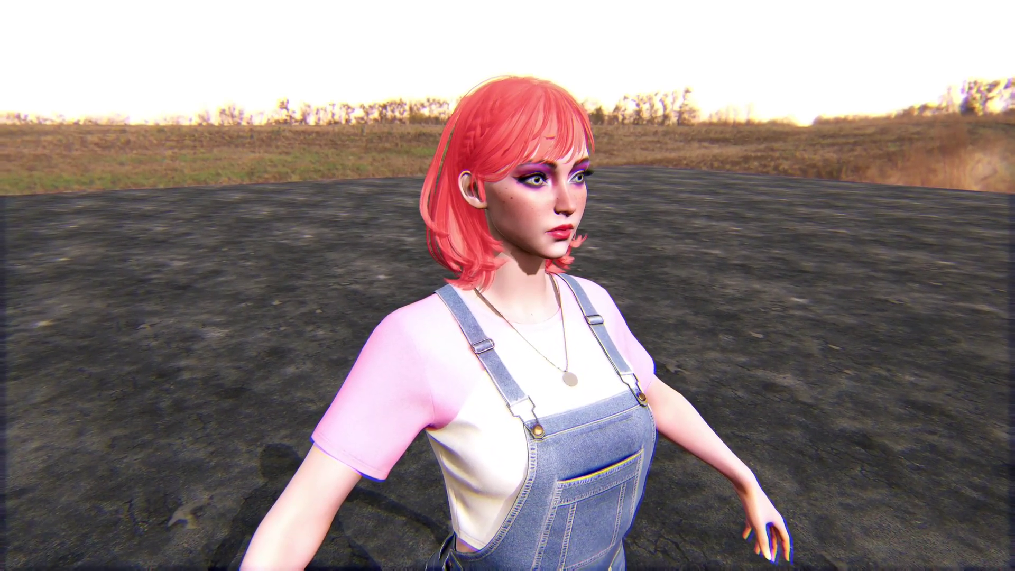
pyautogui.press('Tab')
pyautogui.press('Return')
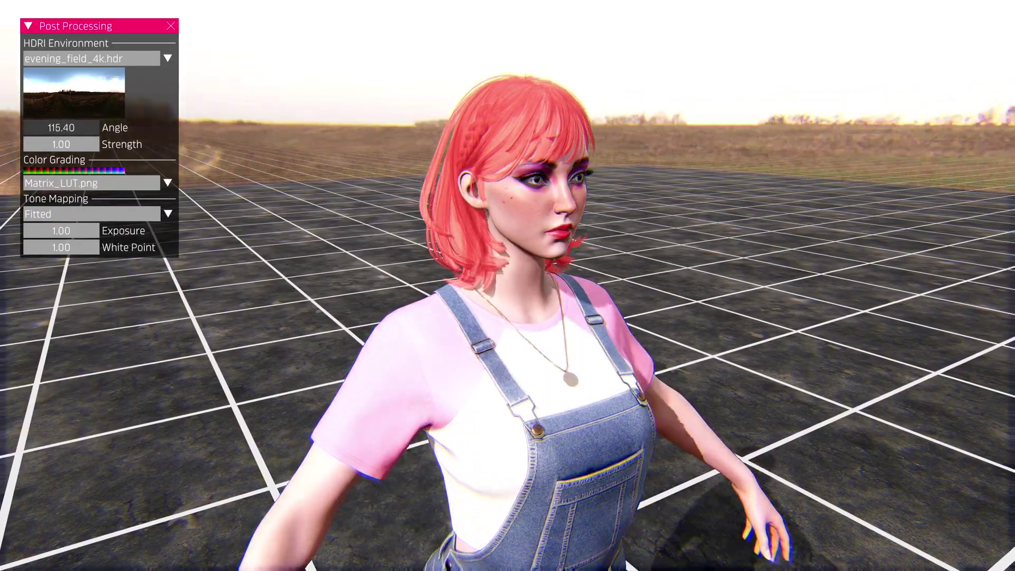
# Sweep the HDRI environment's angle around to about 113.80 and inspect the lighting on Sara's face up close
pyautogui.moveTo(60, 128); pyautogui.dragTo(240, 128)
pyautogui.press('Right')
pyautogui.press('Right')
pyautogui.press('Right')
pyautogui.press('Right')
pyautogui.press('Right')
pyautogui.press('Right')
pyautogui.press('Right')
pyautogui.press('Right')
pyautogui.press('Right')
pyautogui.press('Right')
pyautogui.press('Right')
pyautogui.press('Right')
pyautogui.press('Right')
pyautogui.press('Right')
pyautogui.press('Right')
pyautogui.press('Right')
pyautogui.press('Right')
pyautogui.press('Right')
pyautogui.press('Right')
pyautogui.press('Right')
pyautogui.moveTo(61, 128); pyautogui.dragTo(257, 127)
pyautogui.moveTo(61, 127)
pyautogui.mouseDown()
pyautogui.moveTo(7, 127)
pyautogui.moveTo(75, 127)
pyautogui.moveTo(28, 127)
pyautogui.moveTo(65, 128)
pyautogui.mouseUp()
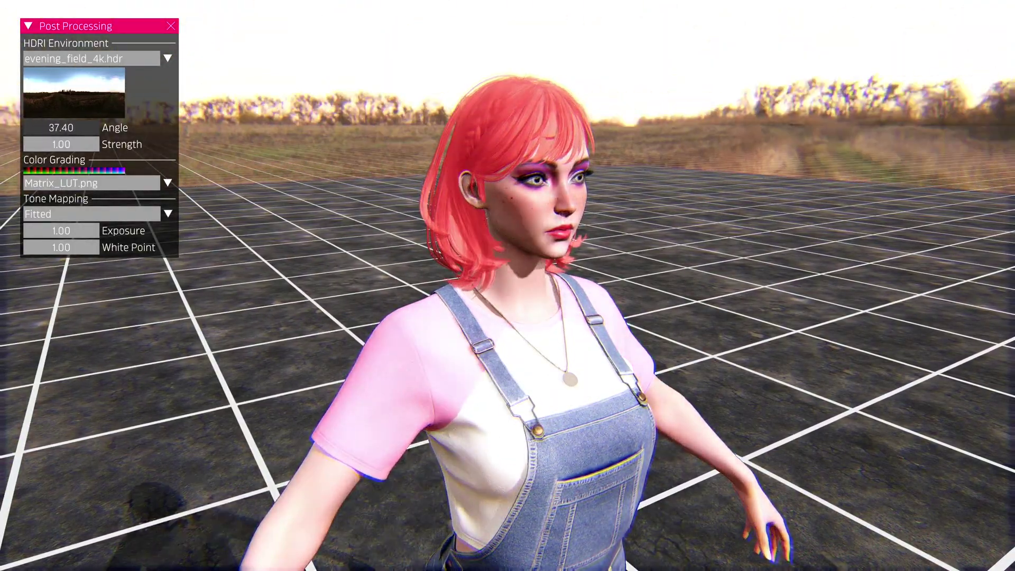
pyautogui.scroll(5, 508, 286)
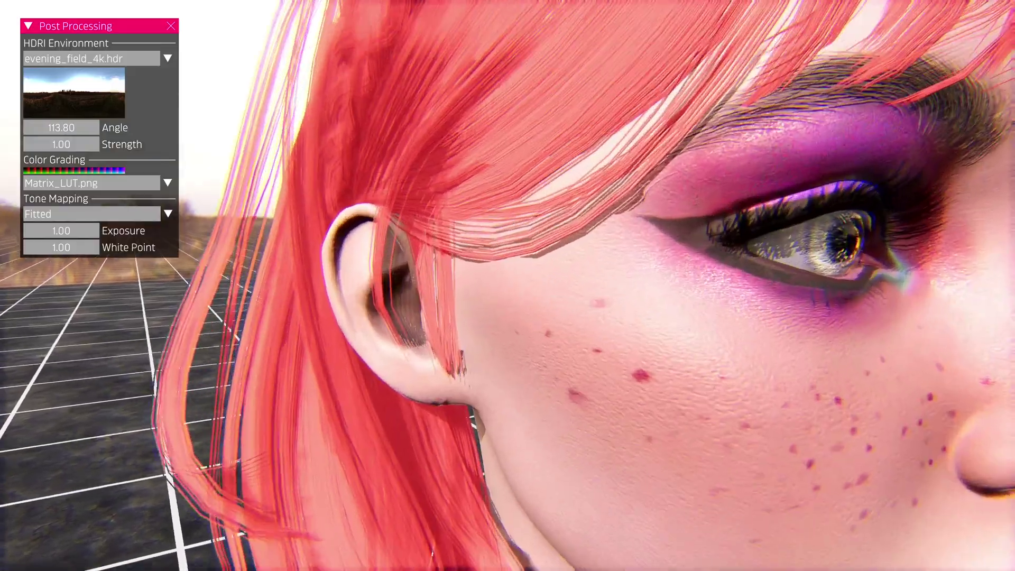
# Turn the evening_field_4k.hdr environment to an angle of about 134.00 with the character's head and shoulders in view
pyautogui.scroll(-5, 508, 286)
pyautogui.scroll(3, 508, 286)
pyautogui.scroll(-2, 507, 285)
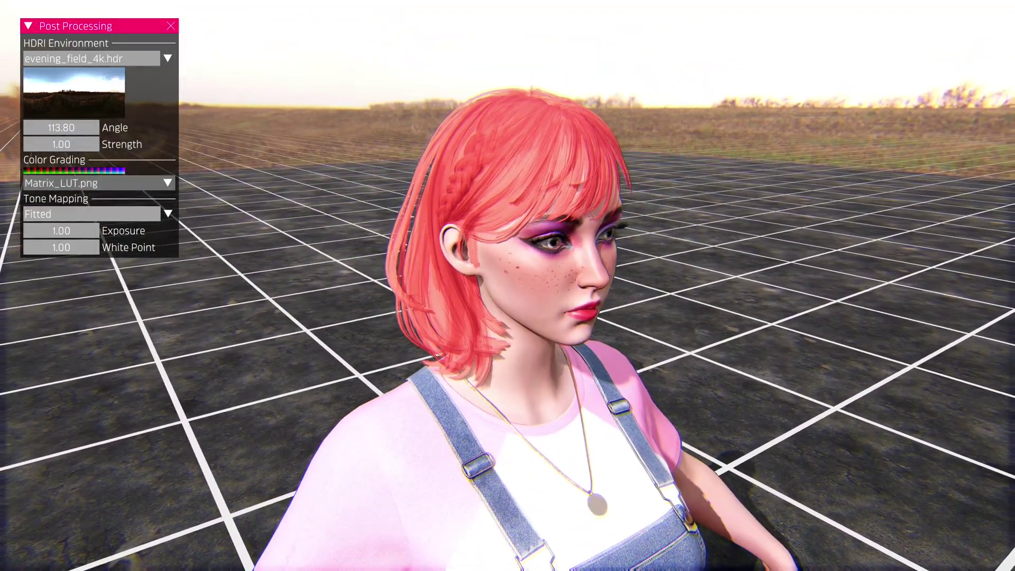
pyautogui.moveTo(93, 127)
pyautogui.mouseDown()
pyautogui.moveTo(73, 128)
pyautogui.moveTo(85, 127)
pyautogui.mouseUp()
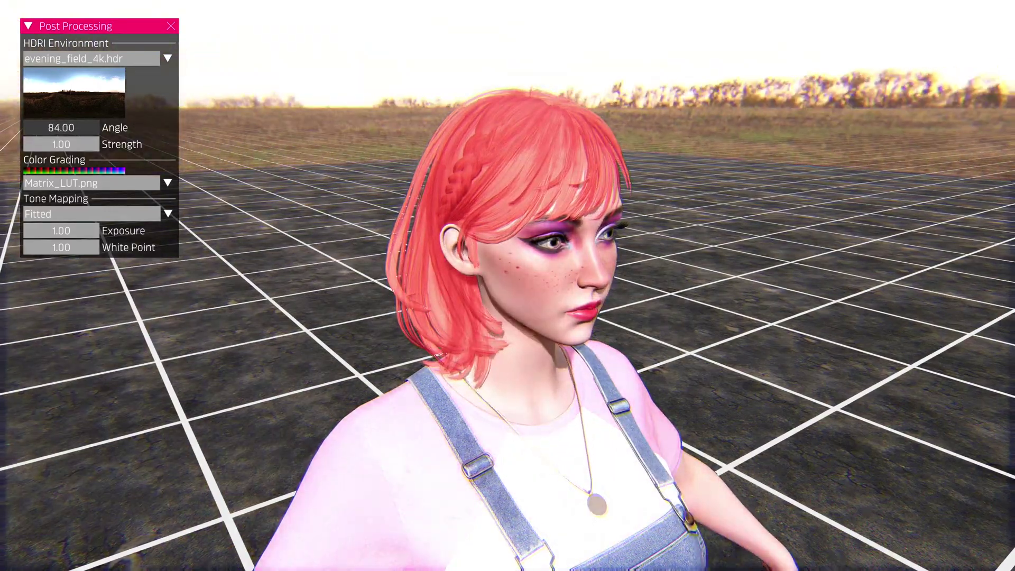
# Change the HDRI environment to tief_etz_4k.hdr and turn it to an angle of about 136.40
pyautogui.click(91, 58)
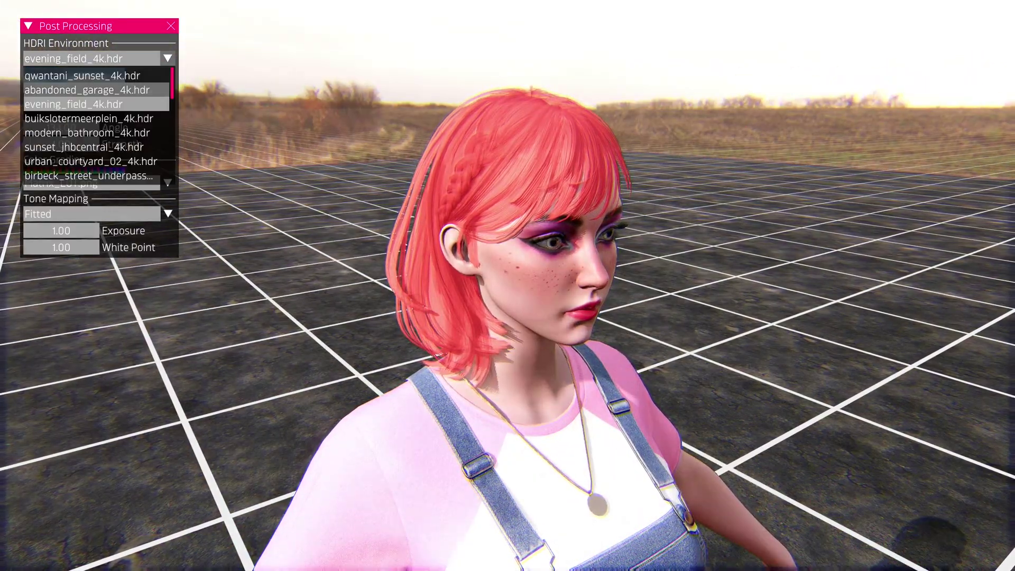
pyautogui.scroll(-5, 95, 119)
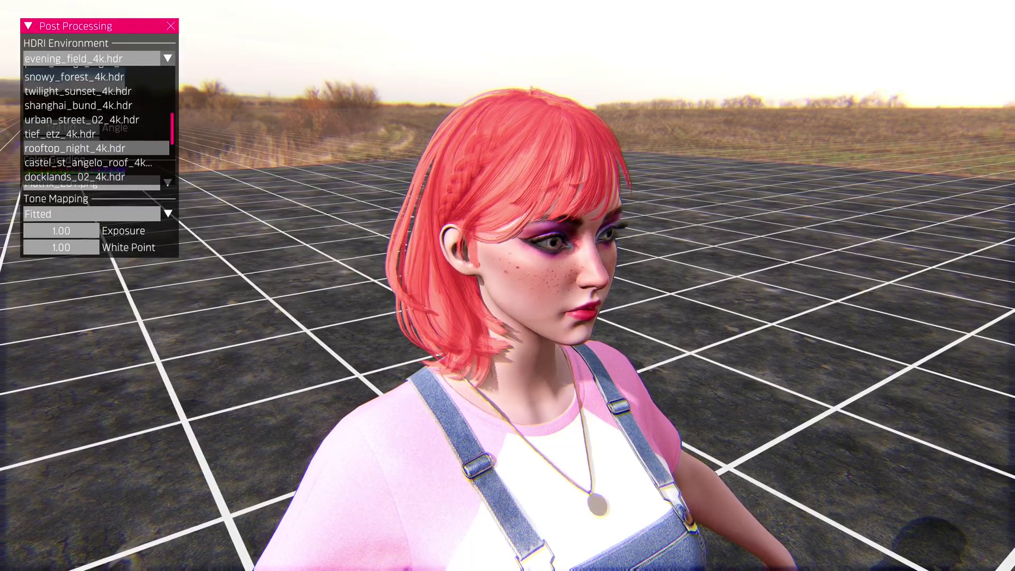
pyautogui.click(95, 134)
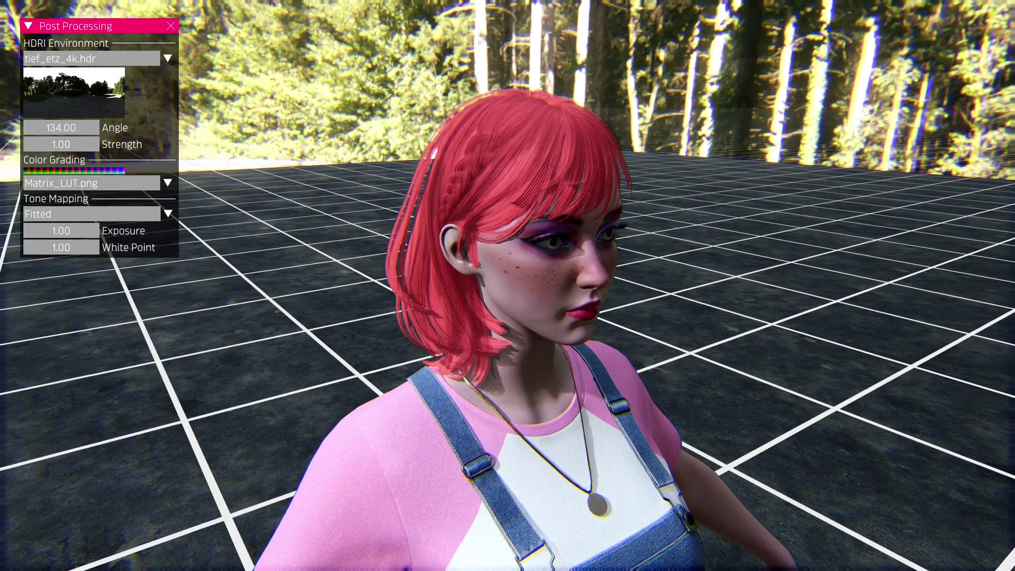
pyautogui.moveTo(132, 127); pyautogui.dragTo(81, 127)
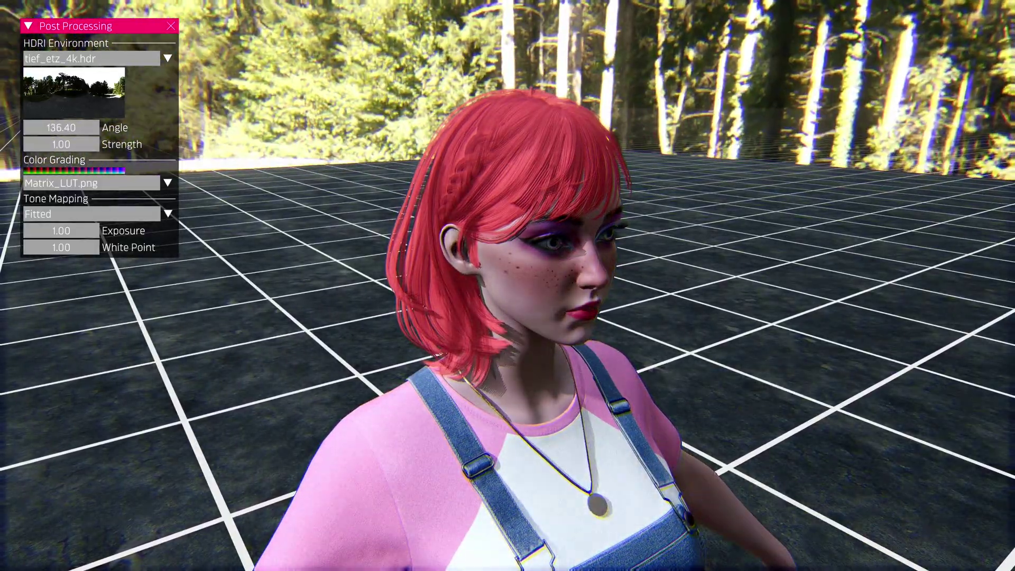
# Change the HDRI environment to castel_st_angelo_roof_4k.hdr and inspect the lighting on the character from near and far
pyautogui.click(91, 58)
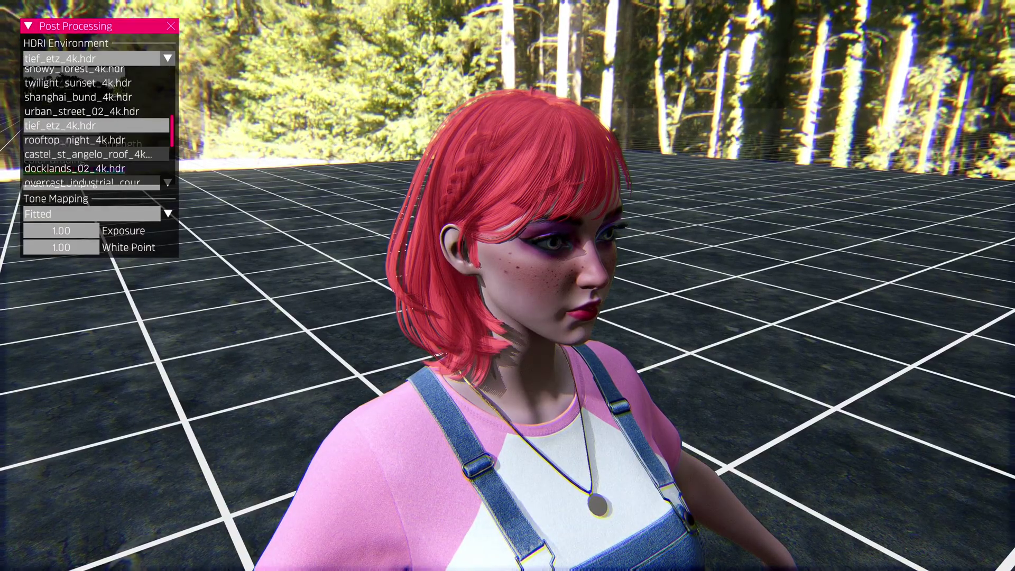
pyautogui.click(96, 154)
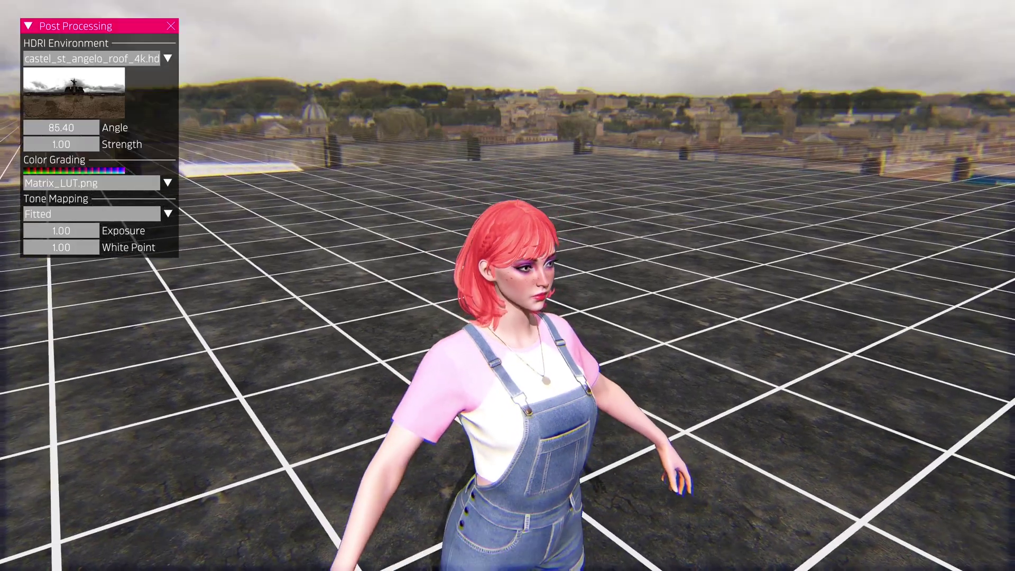
pyautogui.scroll(3, 508, 285)
pyautogui.scroll(-4, 508, 285)
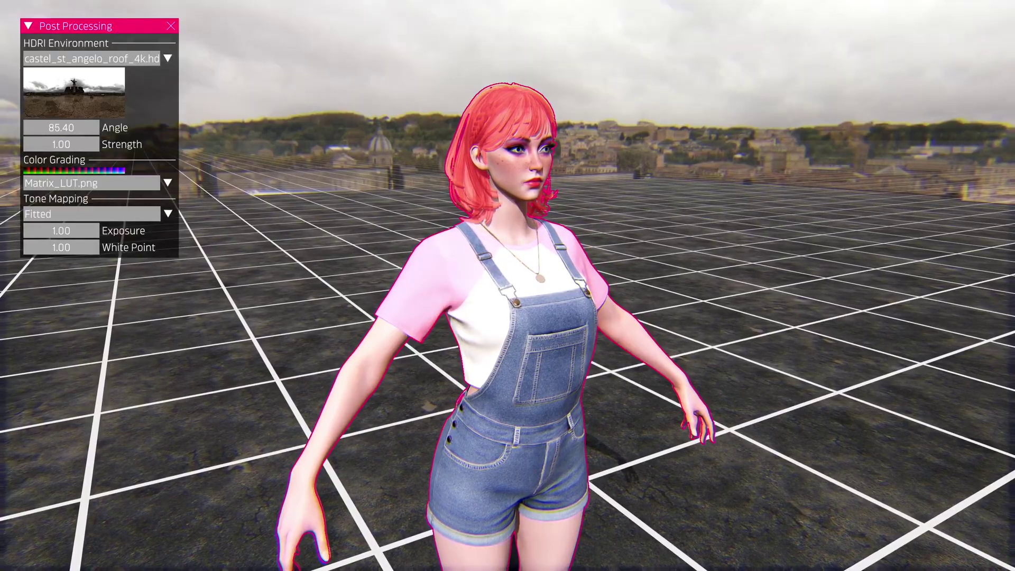
# Sweep the angle of the castel_st_angelo_roof_4k.hdr environment around the character and hide the interface overlay
pyautogui.press('Tab')
pyautogui.press('Tab')
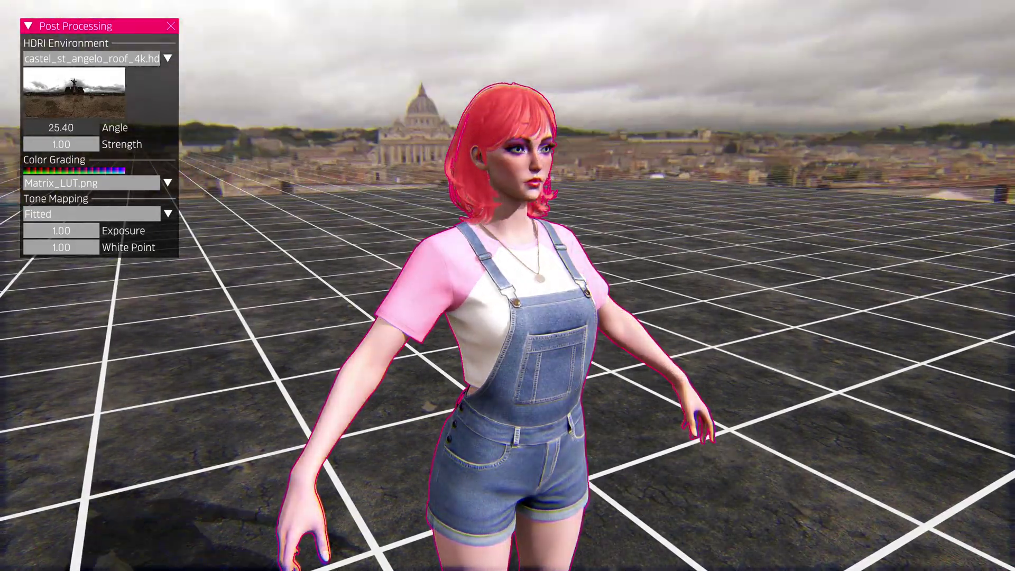
pyautogui.moveTo(61, 128); pyautogui.dragTo(250, 127)
pyautogui.press('Tab')
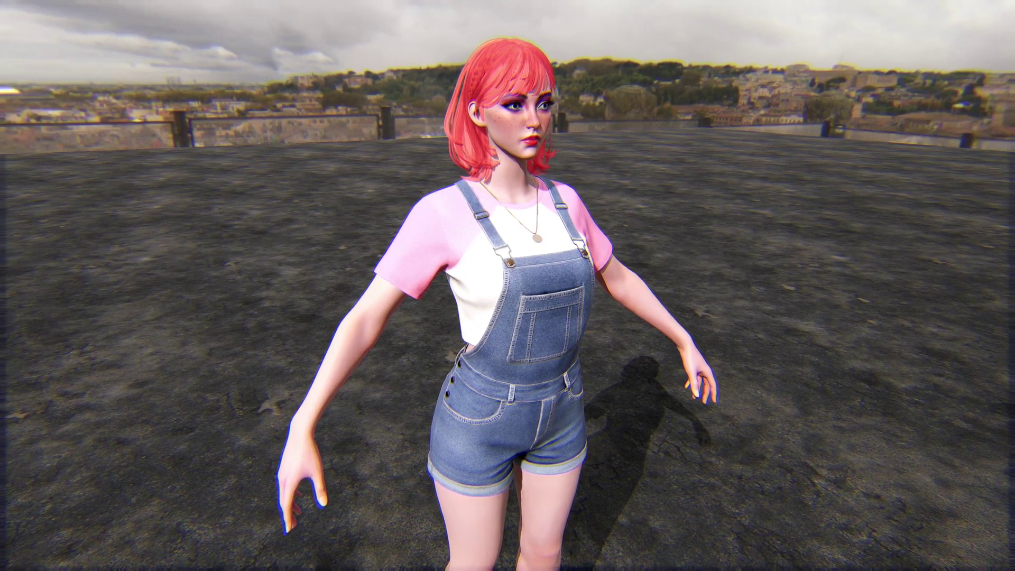
# Show the interface overlay, choose the character's Hair_Medium_Braid_1 material and reposition the Material window
pyautogui.press('Tab')
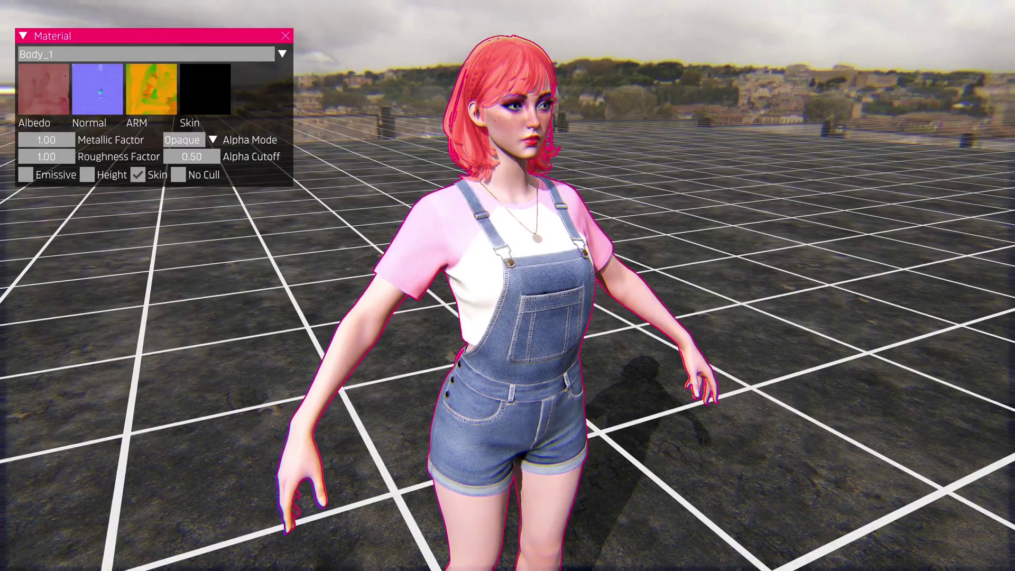
pyautogui.click(153, 54)
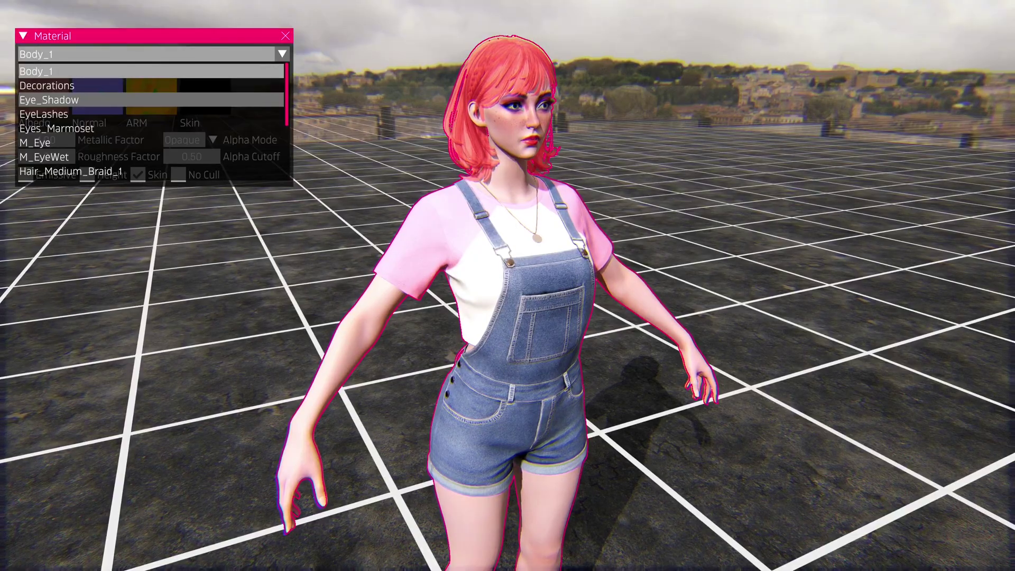
pyautogui.scroll(-1, 153, 106)
pyautogui.click(70, 107)
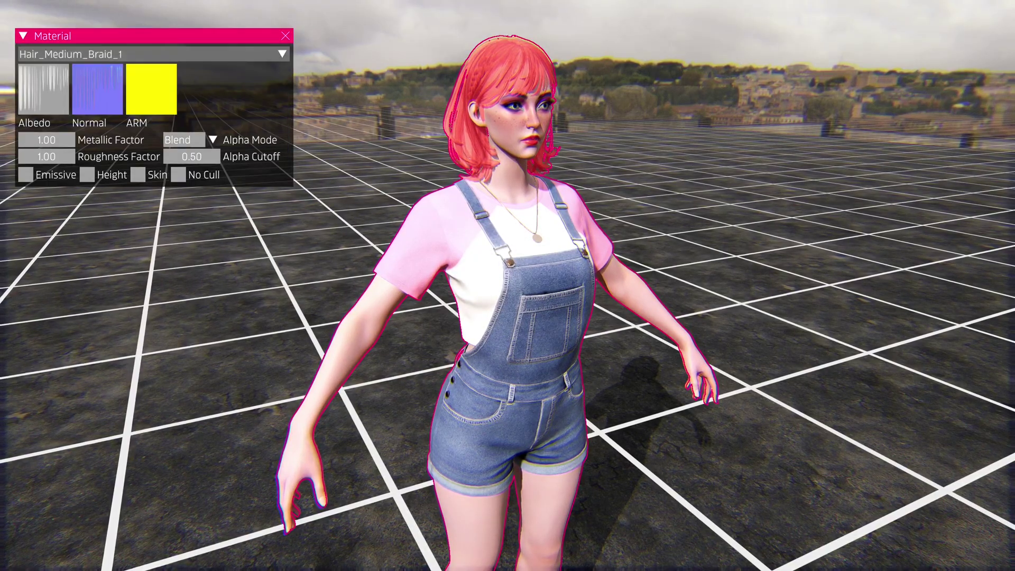
pyautogui.moveTo(159, 36); pyautogui.dragTo(184, 25)
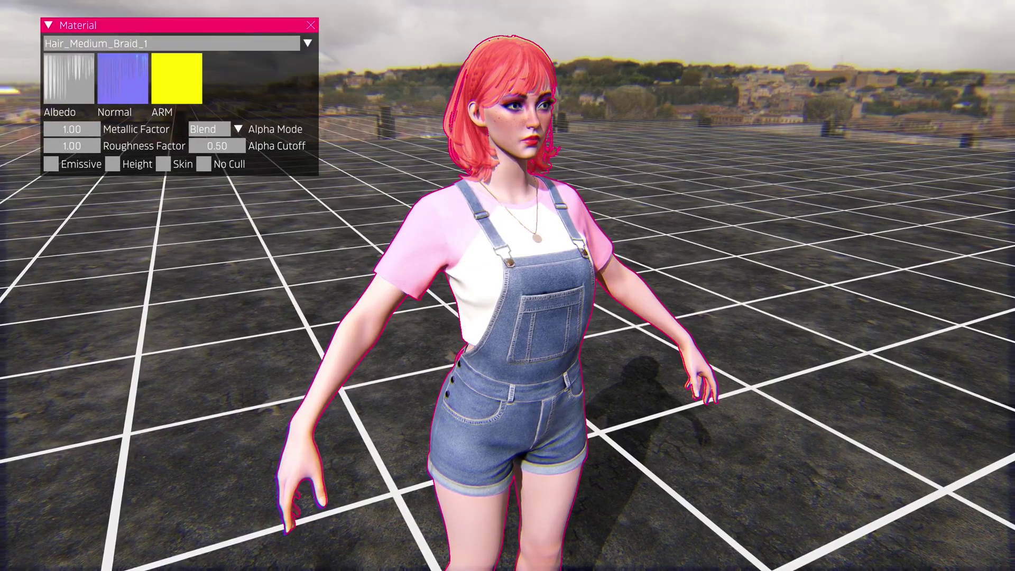
# Set the Hair_Medium_Braid_1 material's alpha mode to Opaque and inspect the hair up close
pyautogui.click(238, 129)
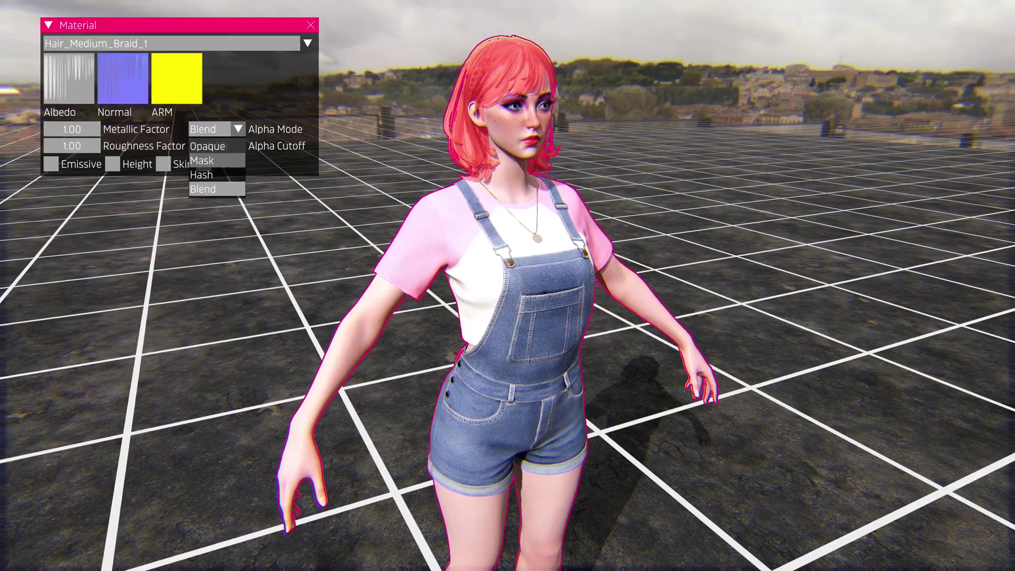
pyautogui.click(208, 146)
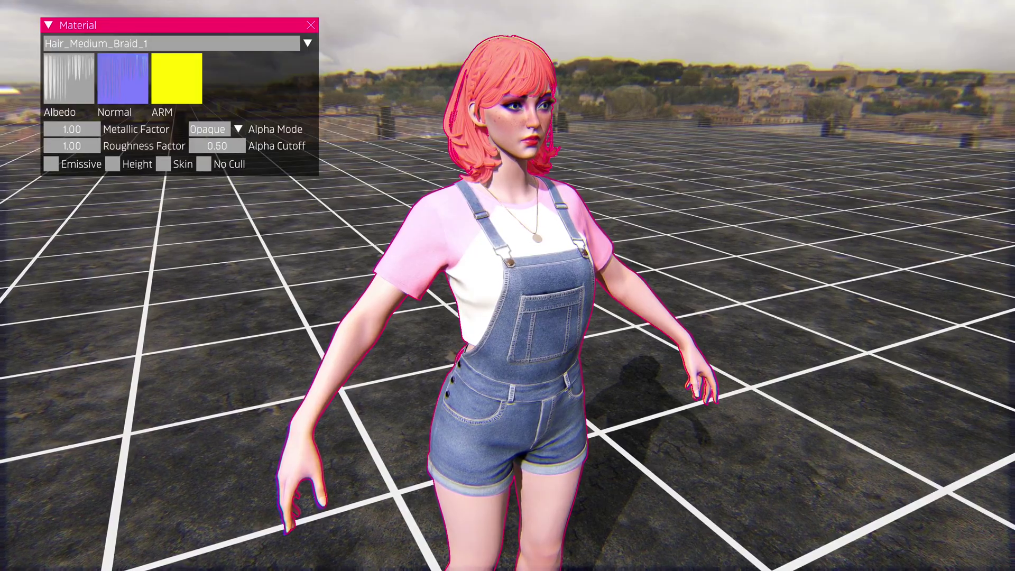
pyautogui.moveTo(507, 286); pyautogui.dragTo(508, 175, button='right')
pyautogui.scroll(3, 508, 286)
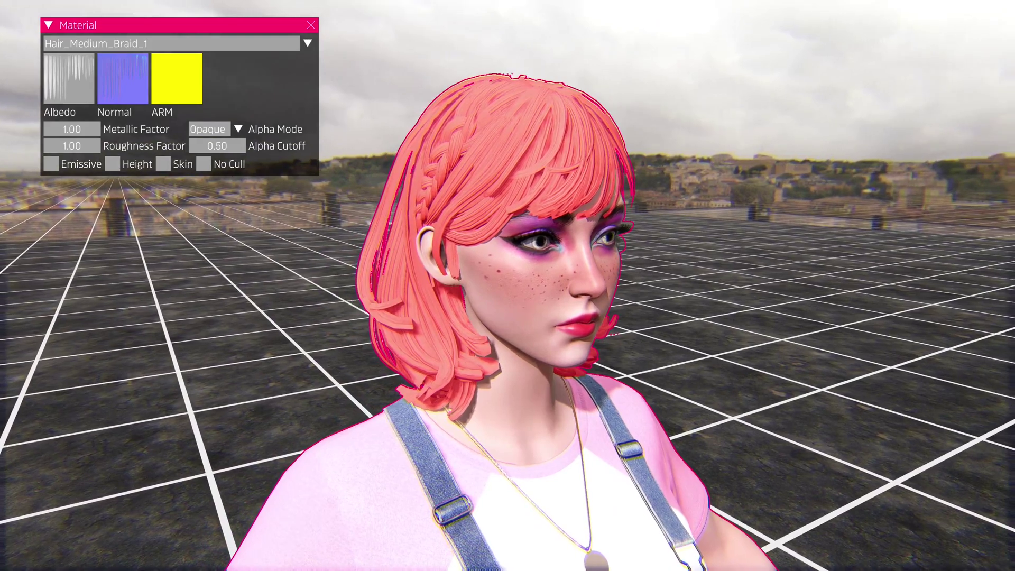
# Set the hair material's alpha mode to Mask and try out the alpha cutoff, leaving it at 0.50
pyautogui.click(211, 129)
pyautogui.click(202, 160)
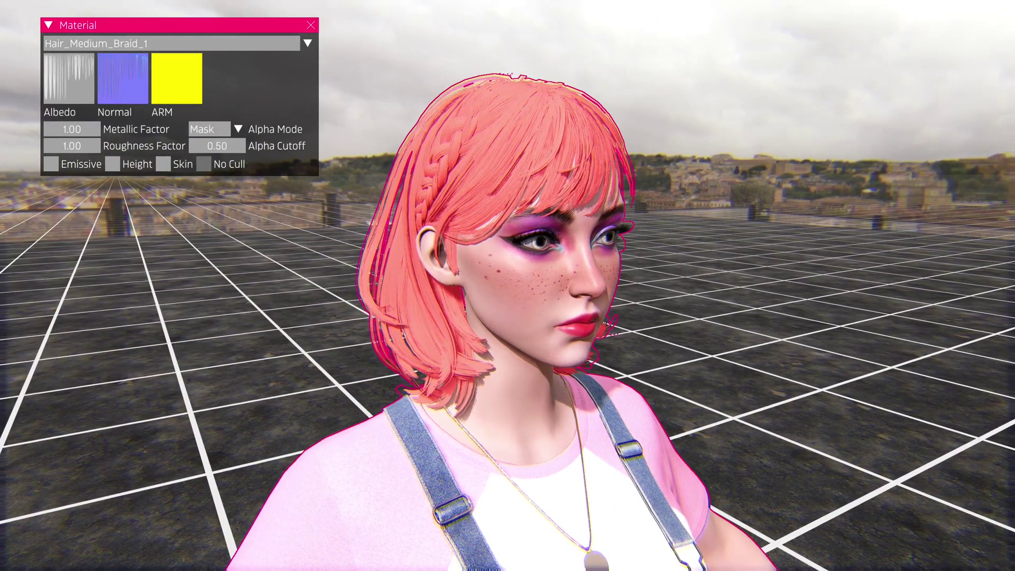
pyautogui.moveTo(217, 146)
pyautogui.mouseDown()
pyautogui.moveTo(191, 146)
pyautogui.moveTo(244, 146)
pyautogui.moveTo(191, 146)
pyautogui.moveTo(255, 145)
pyautogui.moveTo(201, 146)
pyautogui.moveTo(233, 145)
pyautogui.mouseUp()
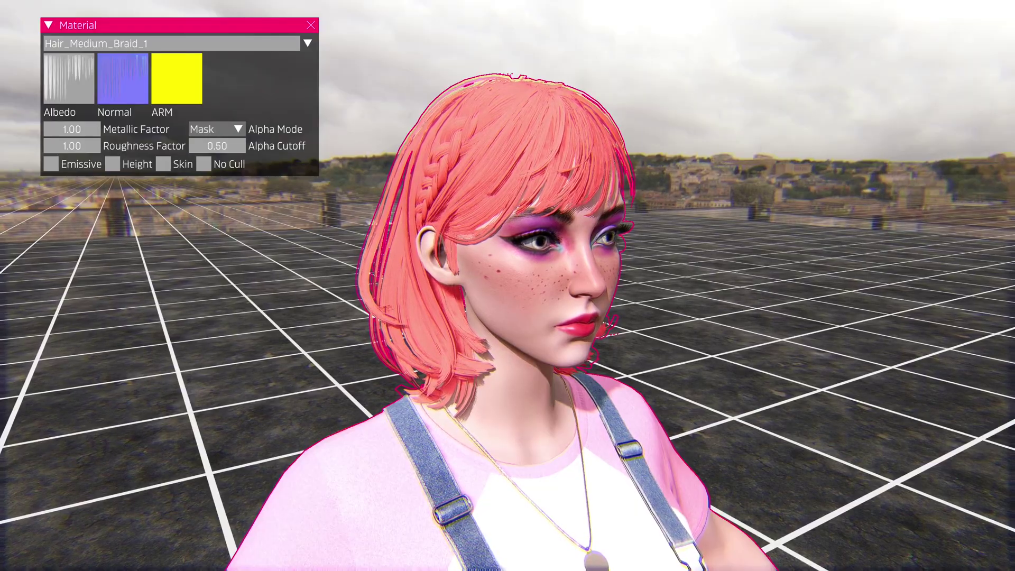
# Set the hair material's alpha mode to Hash and try out the alpha cutoff, leaving it at 0.50
pyautogui.click(215, 129)
pyautogui.click(208, 175)
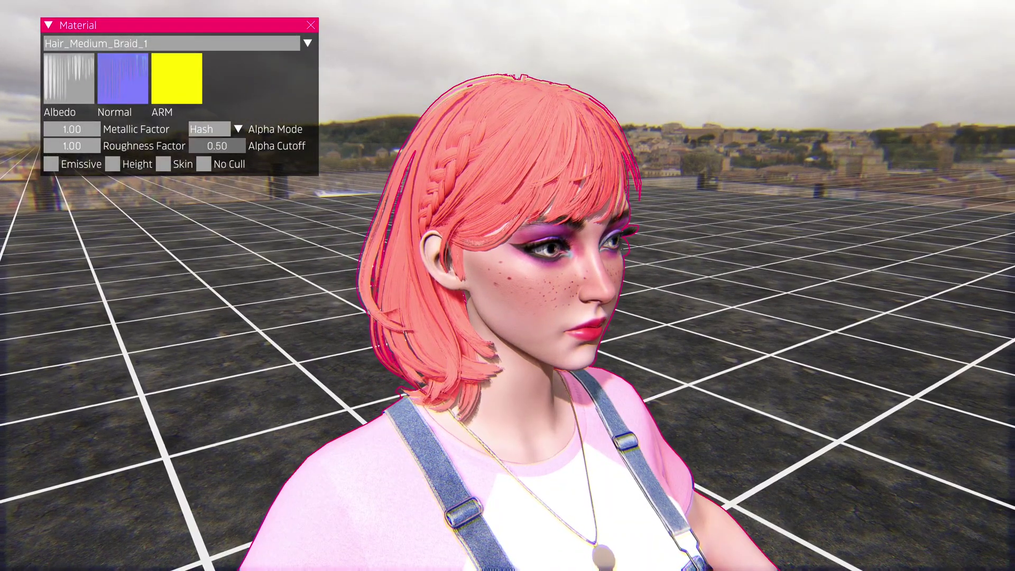
pyautogui.moveTo(217, 146)
pyautogui.mouseDown()
pyautogui.moveTo(190, 146)
pyautogui.moveTo(236, 146)
pyautogui.moveTo(217, 146)
pyautogui.mouseUp()
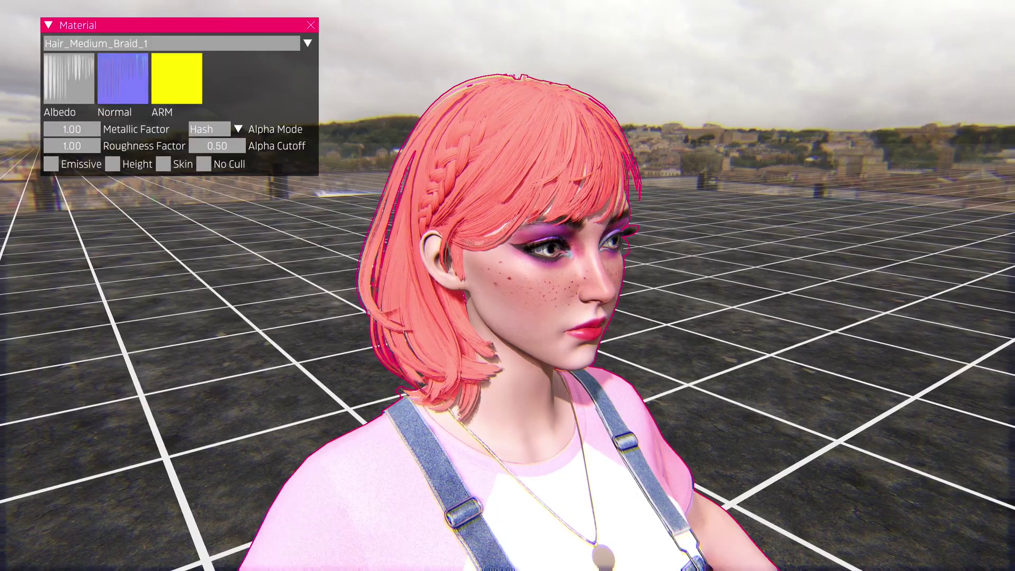
# Set the hair material's alpha mode to Blend, close the Material window and hide the grid overlay
pyautogui.click(217, 128)
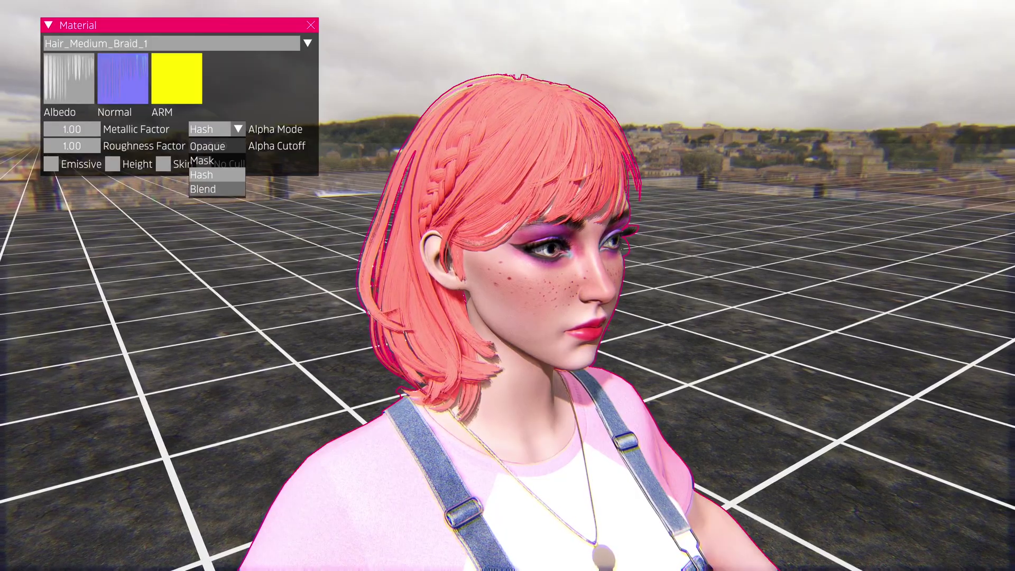
pyautogui.click(217, 188)
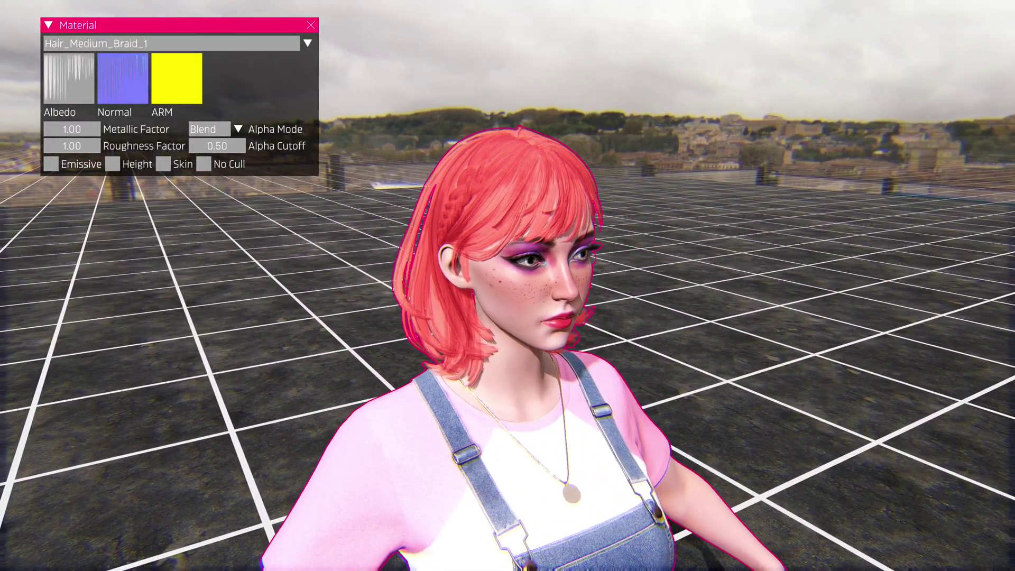
pyautogui.press('Escape')
pyautogui.press('g')
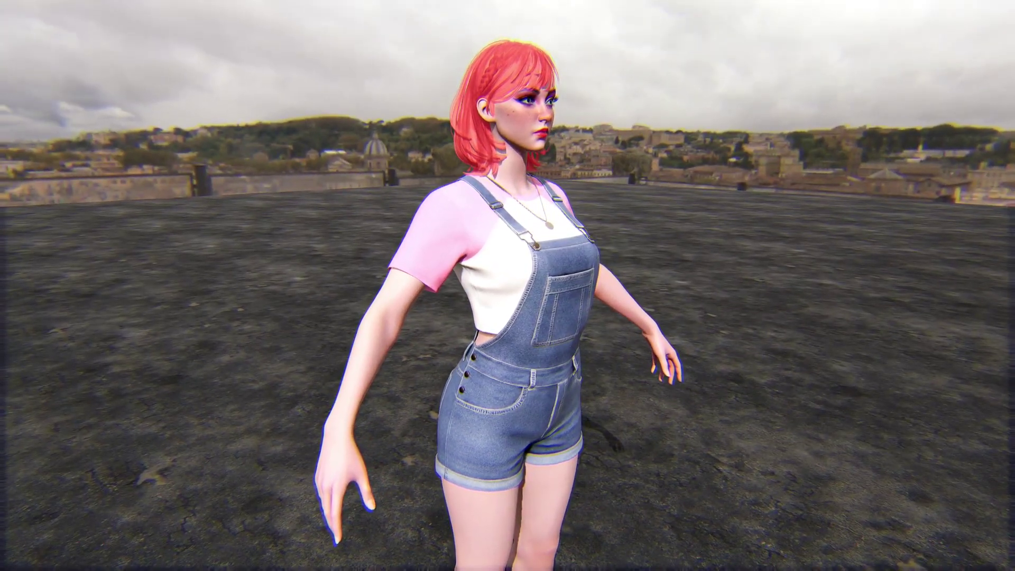
# Reopen the post-processing settings and change the HDRI environment to buikslotermeerplein_4k.hdr at an angle of about 99.20
pyautogui.press('Tab')
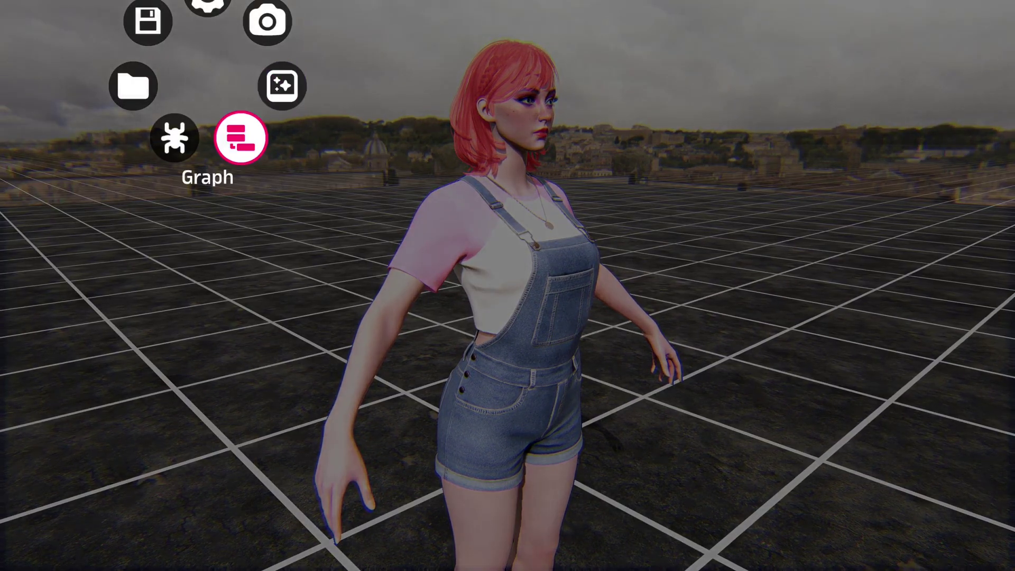
pyautogui.click(282, 86)
pyautogui.click(91, 59)
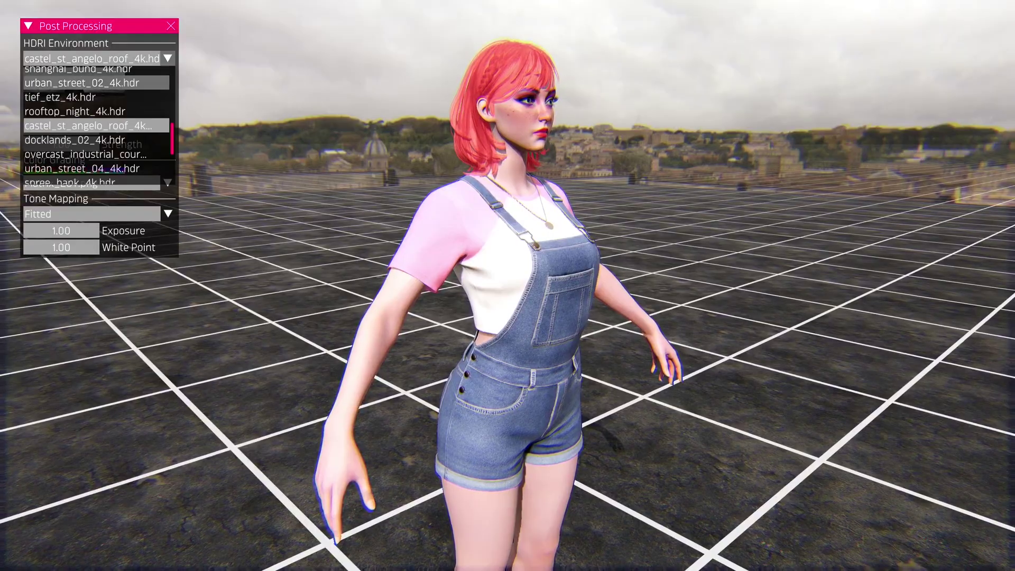
pyautogui.scroll(-4, 95, 115)
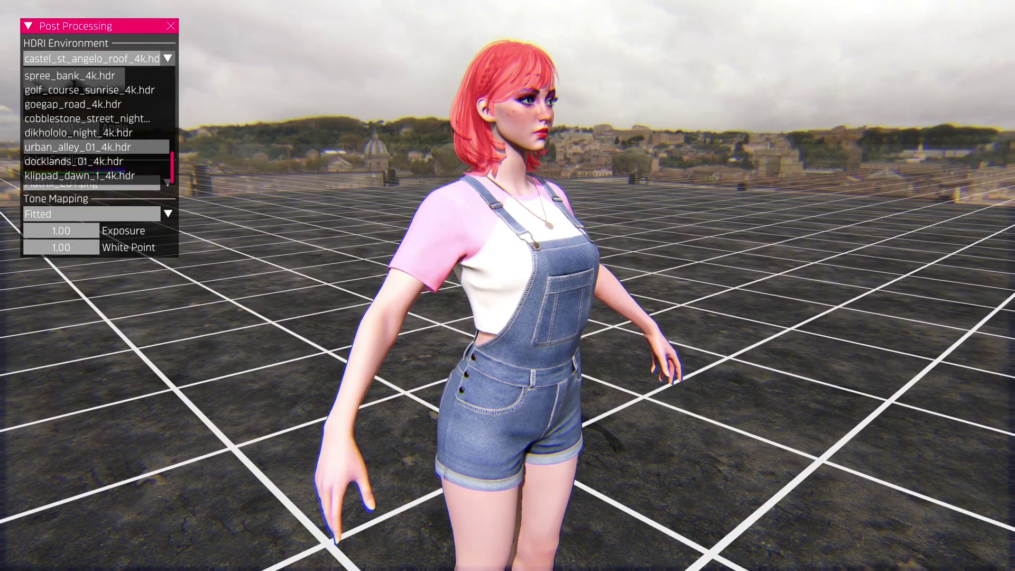
pyautogui.scroll(10, 95, 169)
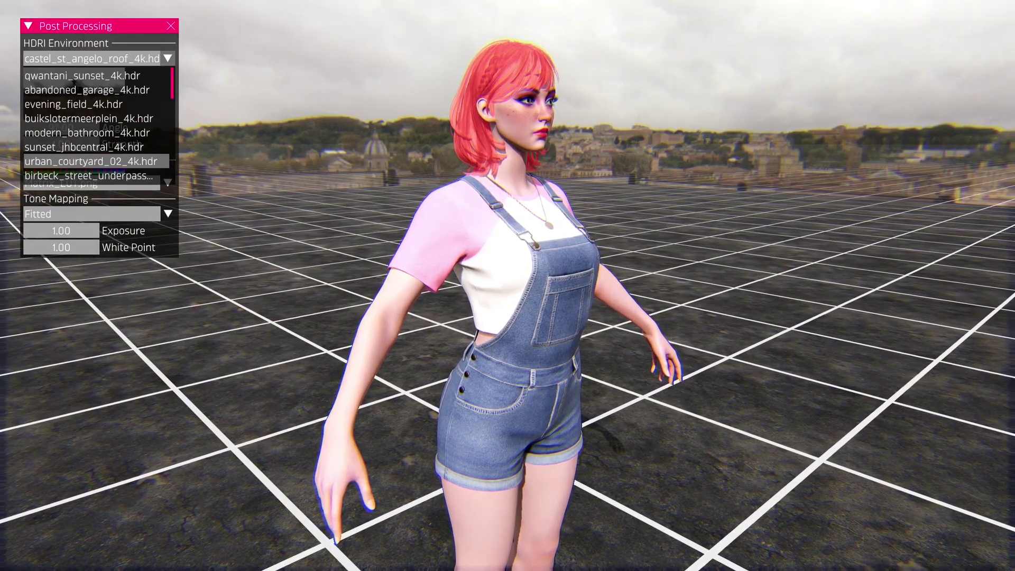
pyautogui.click(90, 119)
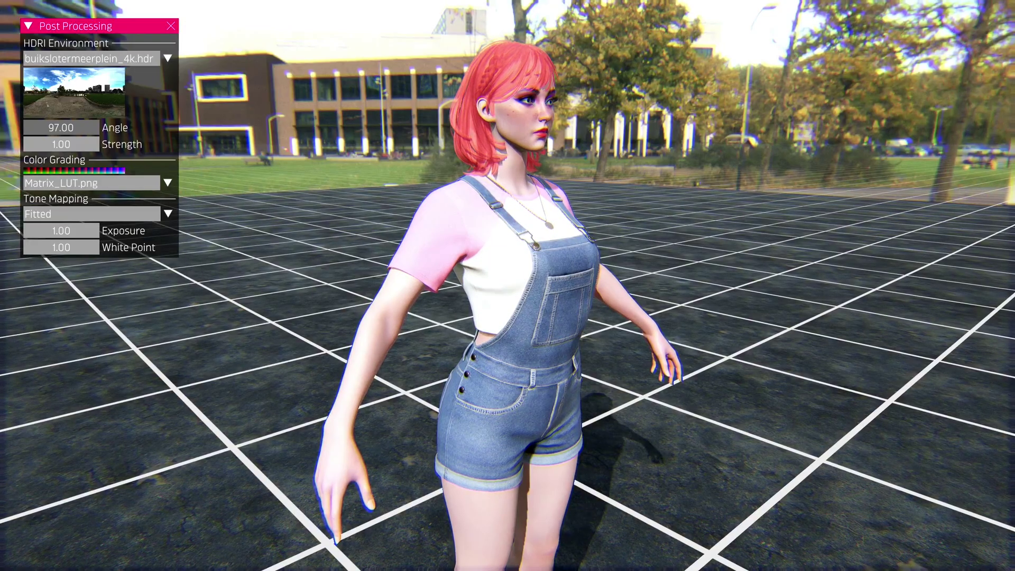
pyautogui.moveTo(60, 128); pyautogui.dragTo(249, 128)
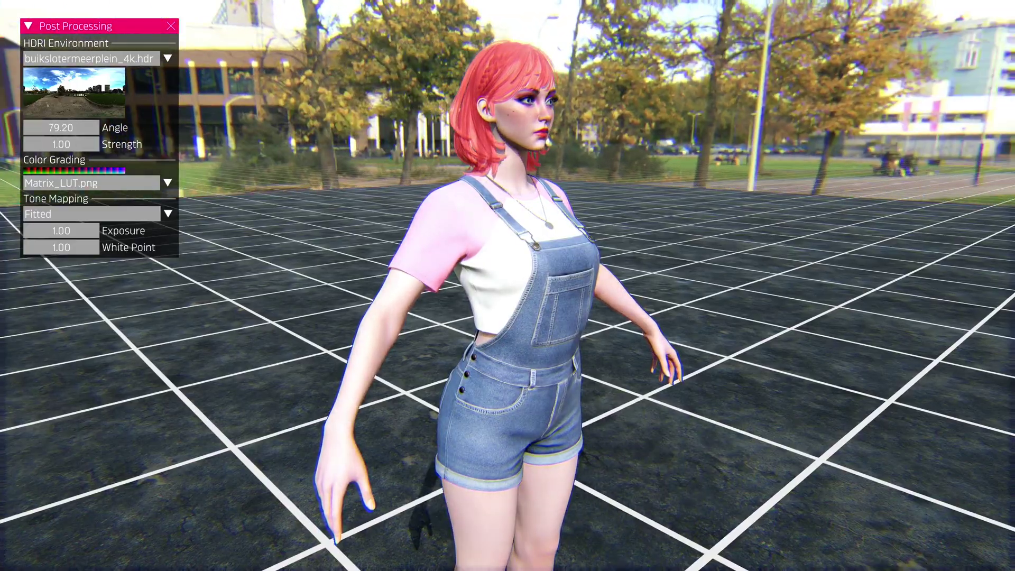
pyautogui.moveTo(508, 286); pyautogui.dragTo(327, 267, button='middle')
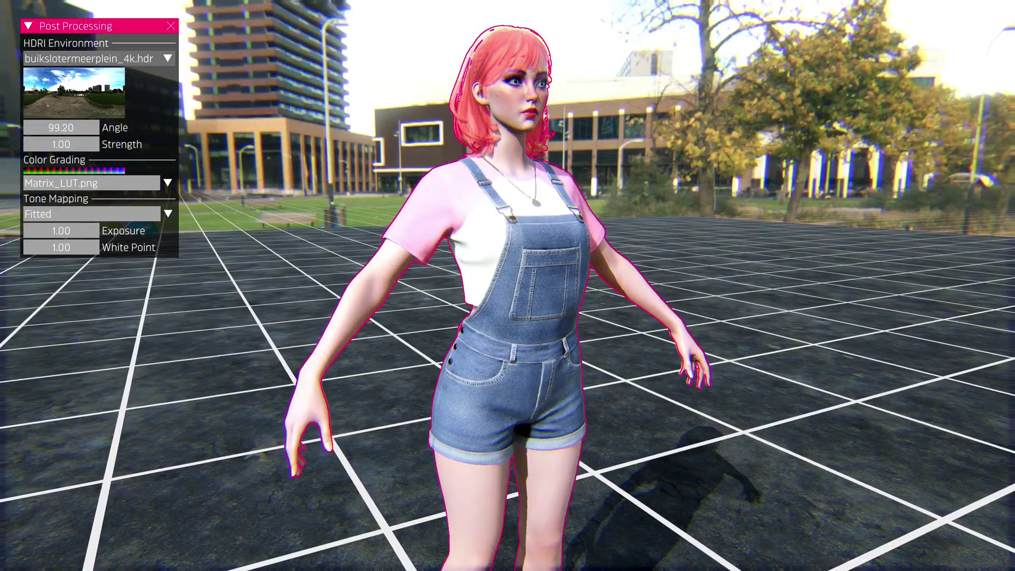
# Change the HDRI environment to sunset_jhbcentral_4k.hdr and turn it to an angle of about 74.60
pyautogui.click(99, 58)
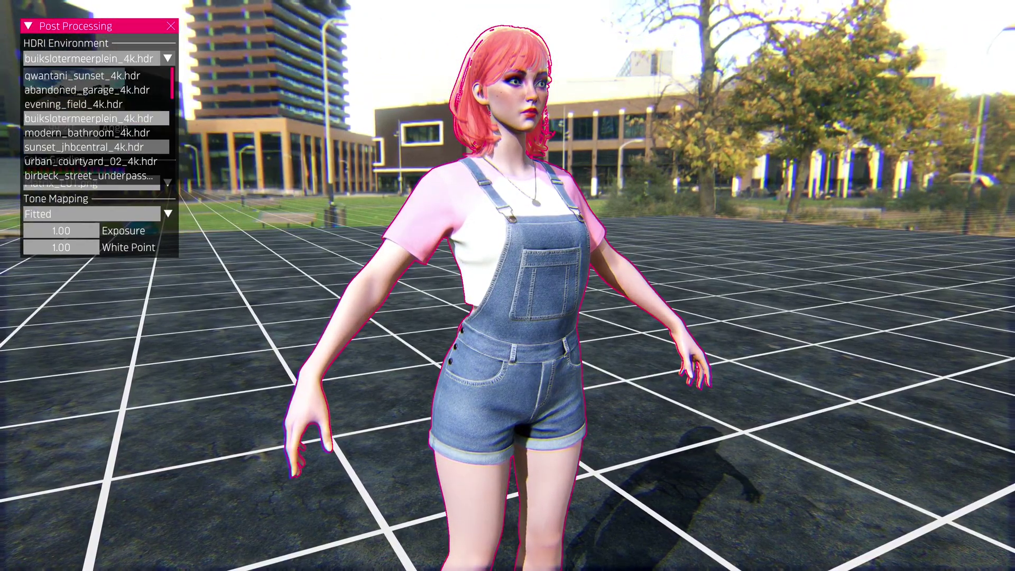
pyautogui.click(84, 147)
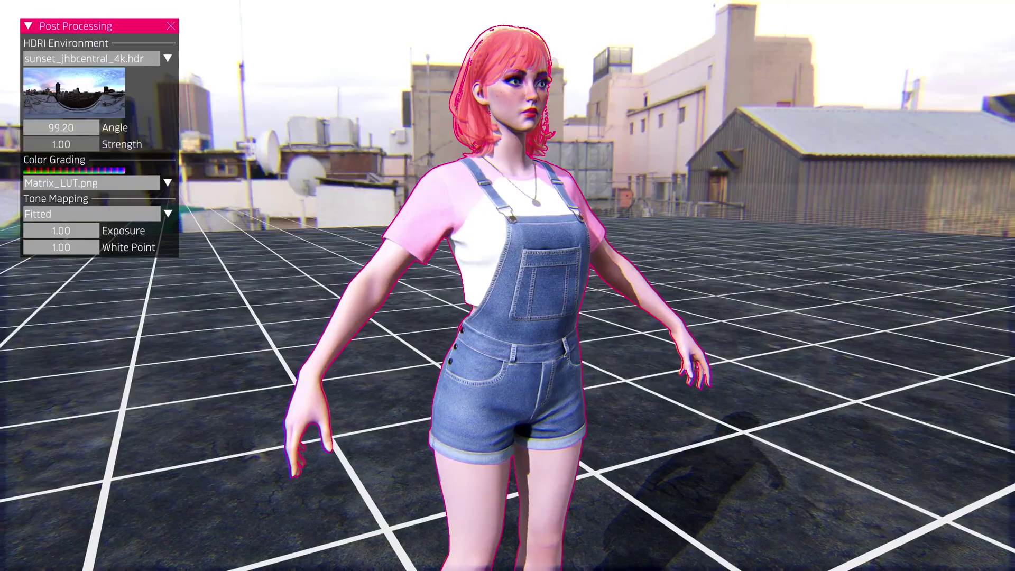
pyautogui.moveTo(62, 128)
pyautogui.mouseDown()
pyautogui.moveTo(128, 127)
pyautogui.moveTo(5, 128)
pyautogui.moveTo(97, 128)
pyautogui.mouseUp()
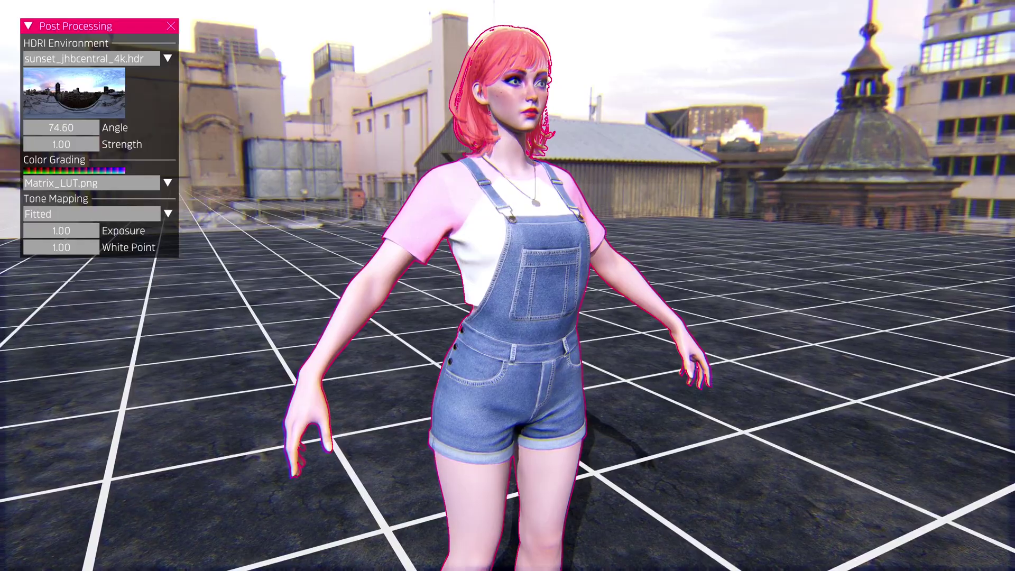
# Turn the HDRI environment to an angle of about 43.00 and reposition the Post Processing window
pyautogui.moveTo(61, 128); pyautogui.dragTo(403, 127)
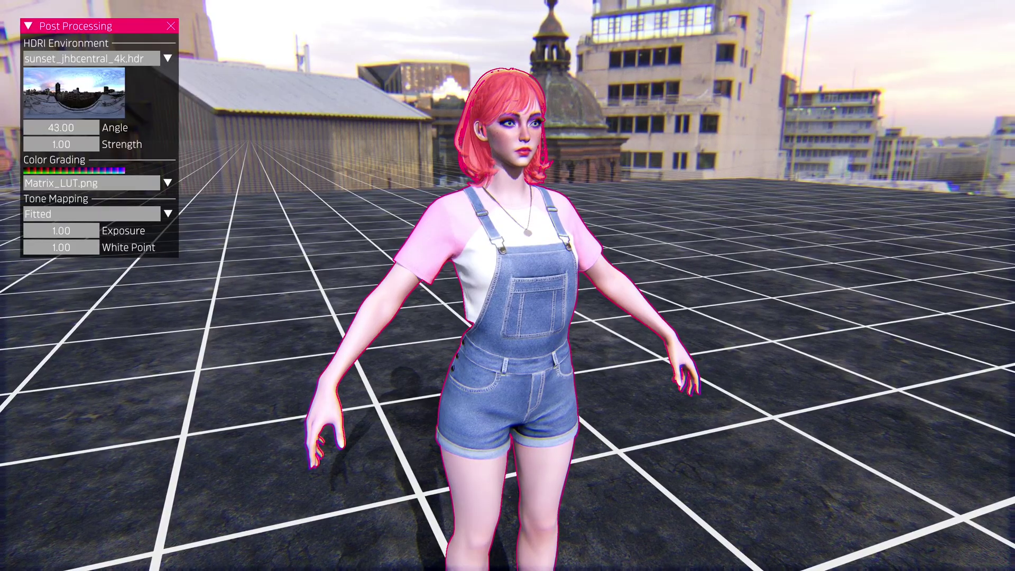
pyautogui.moveTo(100, 26); pyautogui.dragTo(151, 46)
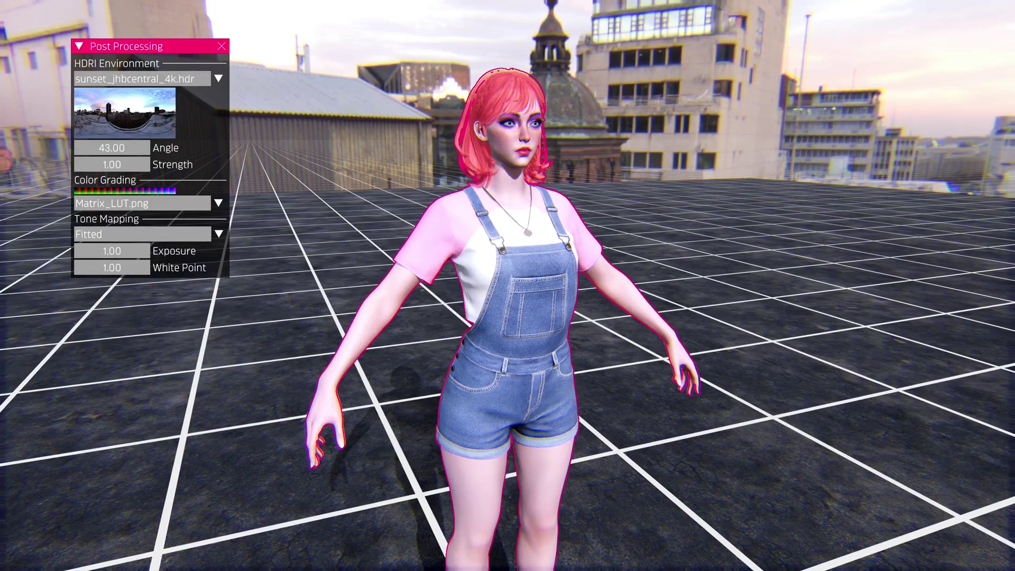
pyautogui.moveTo(150, 46); pyautogui.dragTo(148, 34)
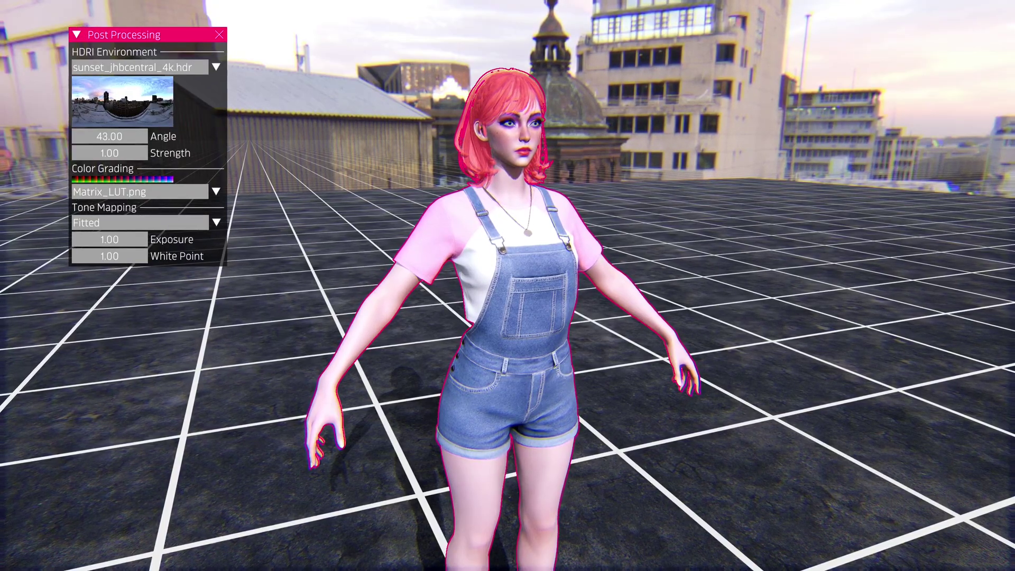